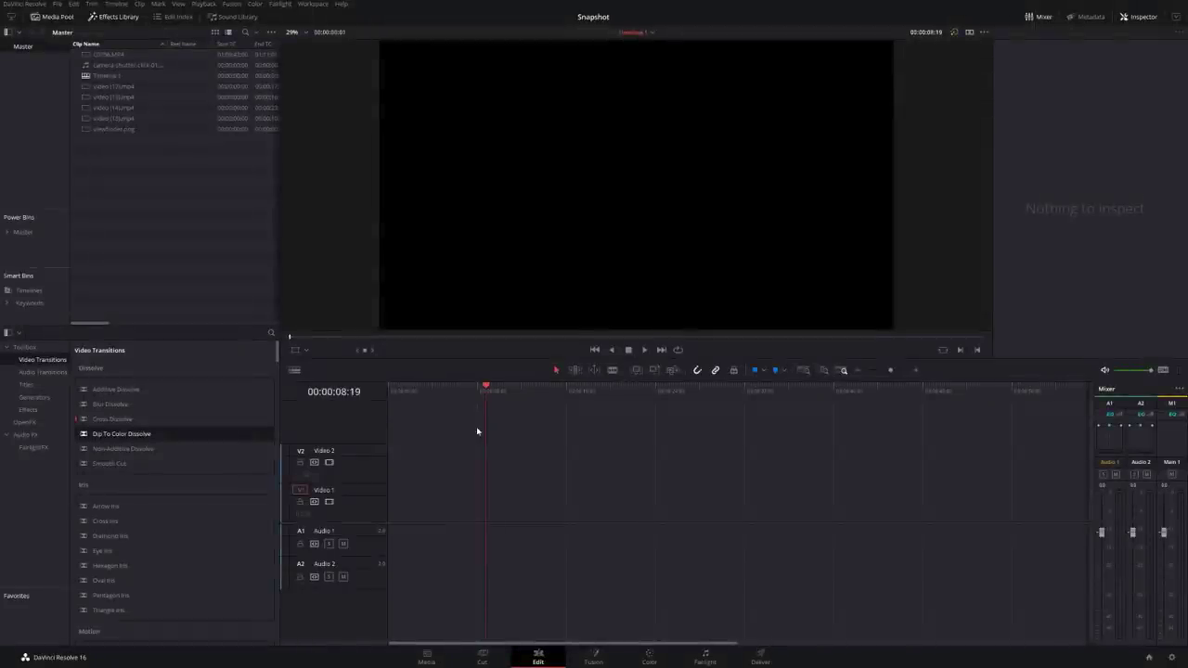
# Place video (13).mp4 at the start of Video 1, park the playhead at 10:18 and select the clip.
pyautogui.moveTo(113, 96); pyautogui.dragTo(392, 506)
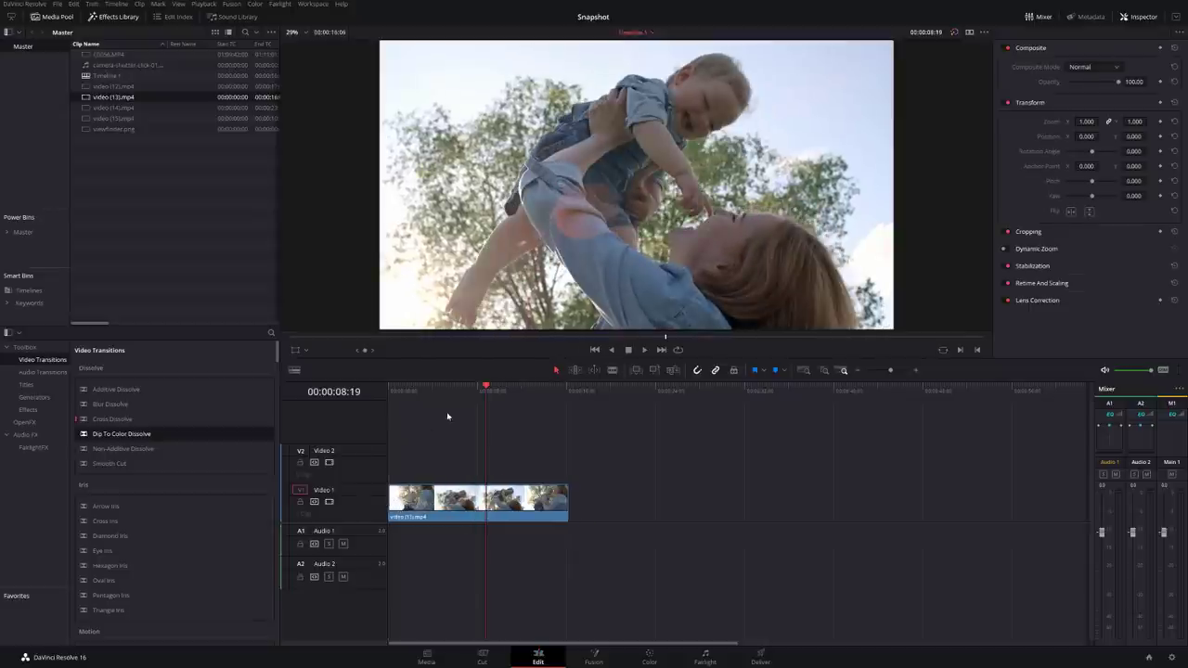
pyautogui.moveTo(459, 397); pyautogui.dragTo(500, 396)
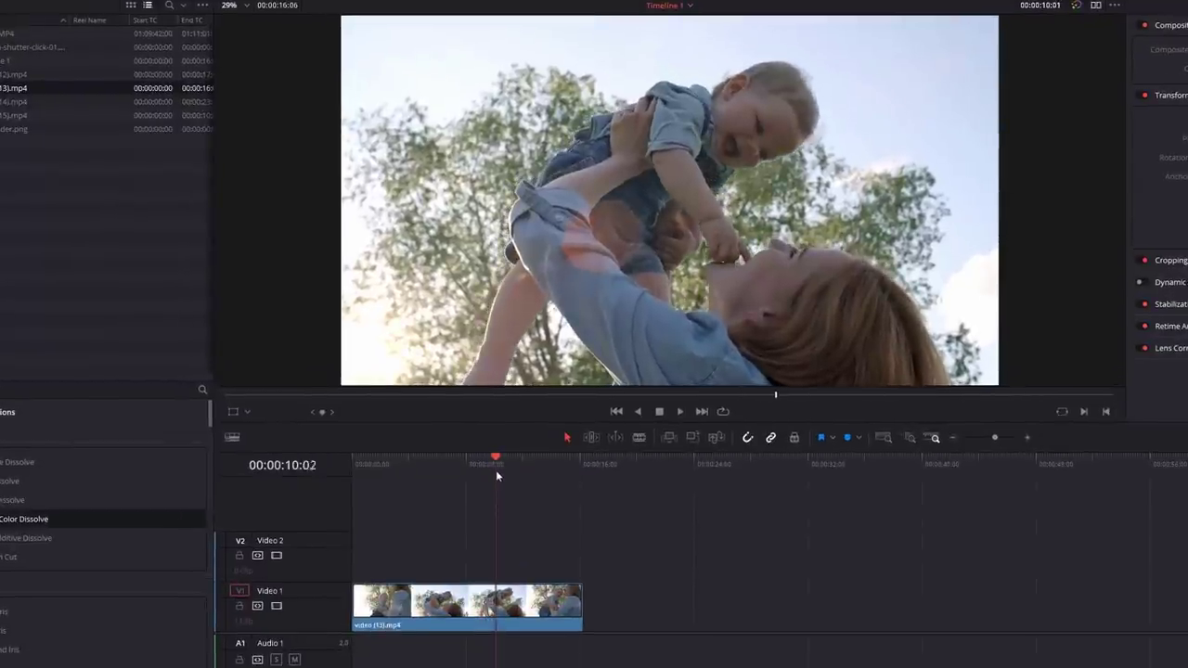
pyautogui.moveTo(495, 470)
pyautogui.mouseDown()
pyautogui.moveTo(516, 470)
pyautogui.moveTo(505, 470)
pyautogui.mouseUp()
pyautogui.click(533, 599)
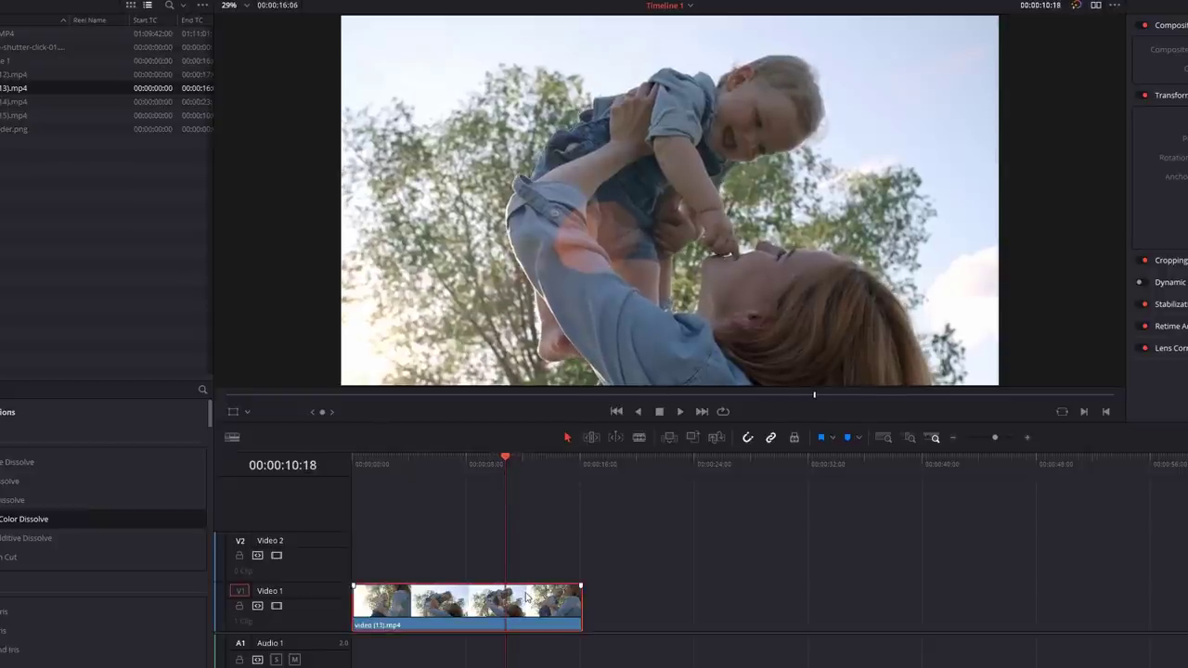
# Split the footage at 10:18 and push the second piece to the right.
pyautogui.hotkey('ctrl', 'b')
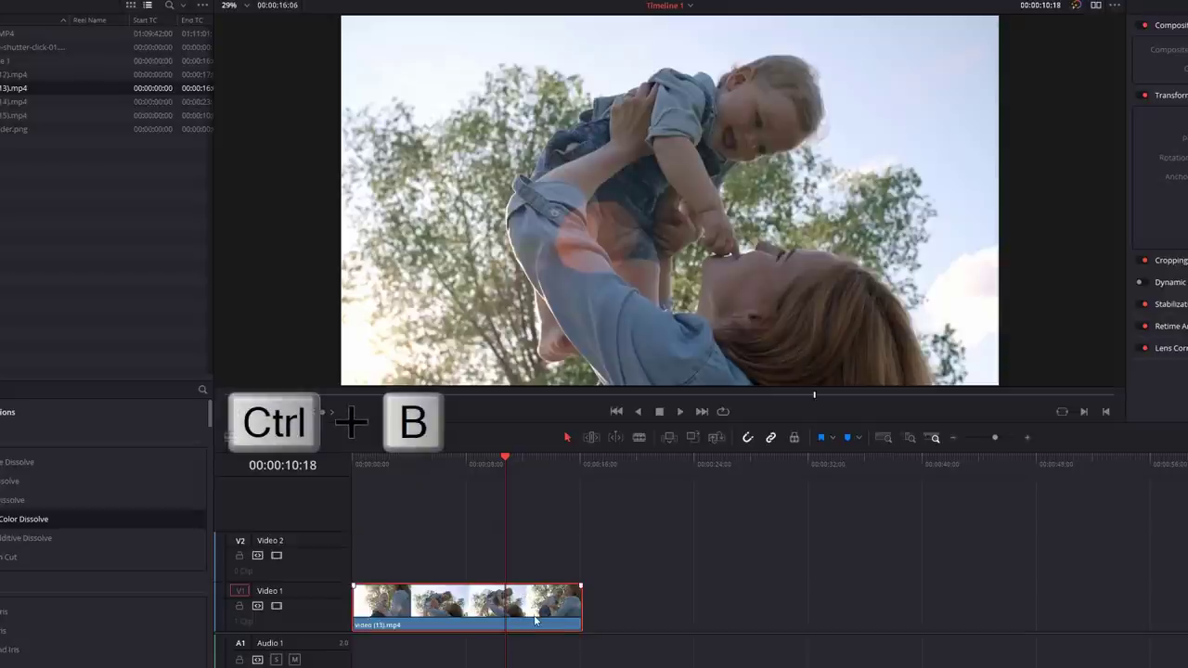
pyautogui.hotkey('ctrl', 'b')
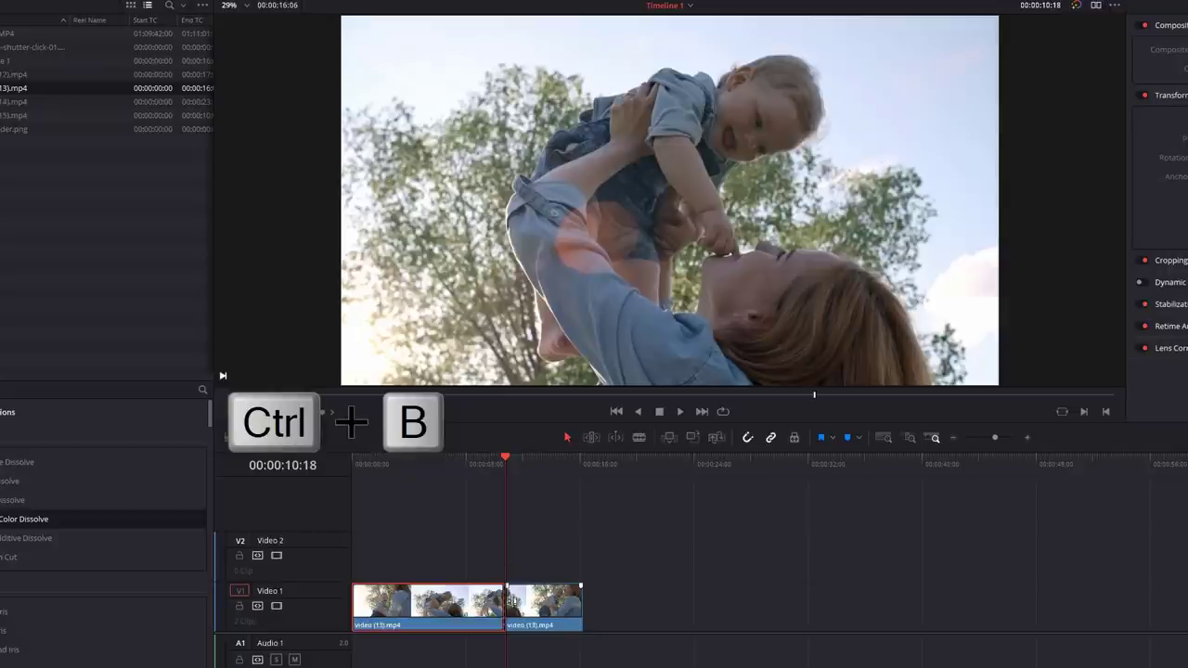
pyautogui.moveTo(584, 611); pyautogui.dragTo(705, 599)
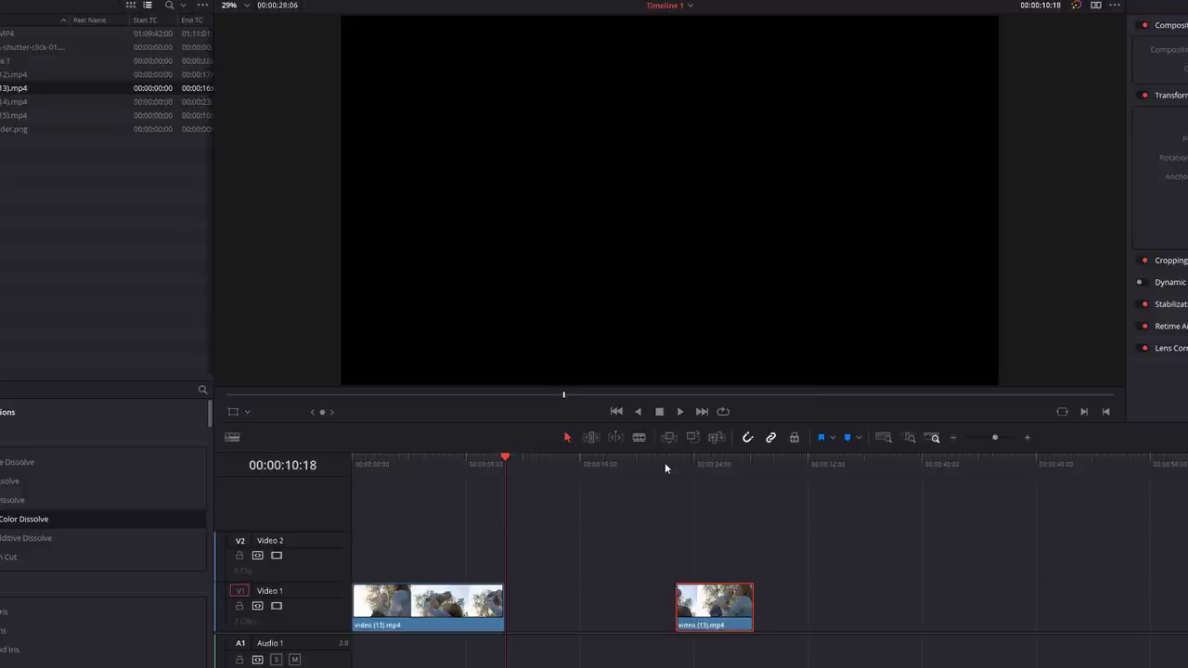
# Move the second piece further right to widen the gap, then return to the cut and select the first clip.
pyautogui.moveTo(665, 464); pyautogui.dragTo(676, 464)
pyautogui.moveTo(715, 613); pyautogui.dragTo(911, 612)
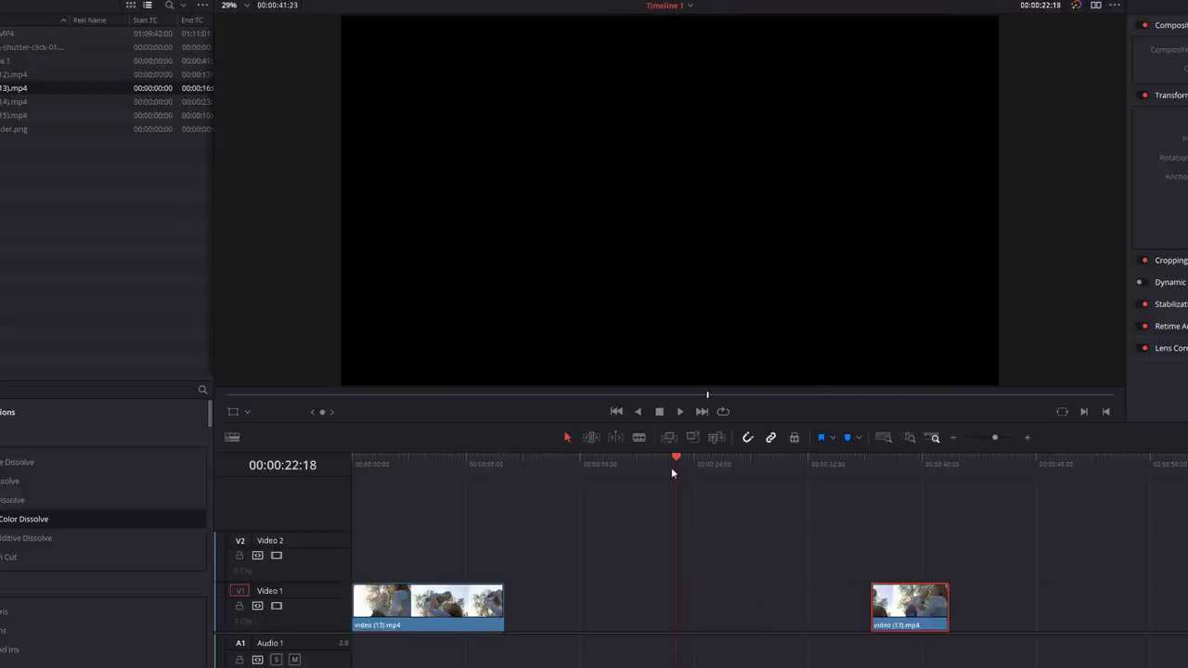
pyautogui.moveTo(673, 473); pyautogui.dragTo(511, 475)
pyautogui.click(493, 599)
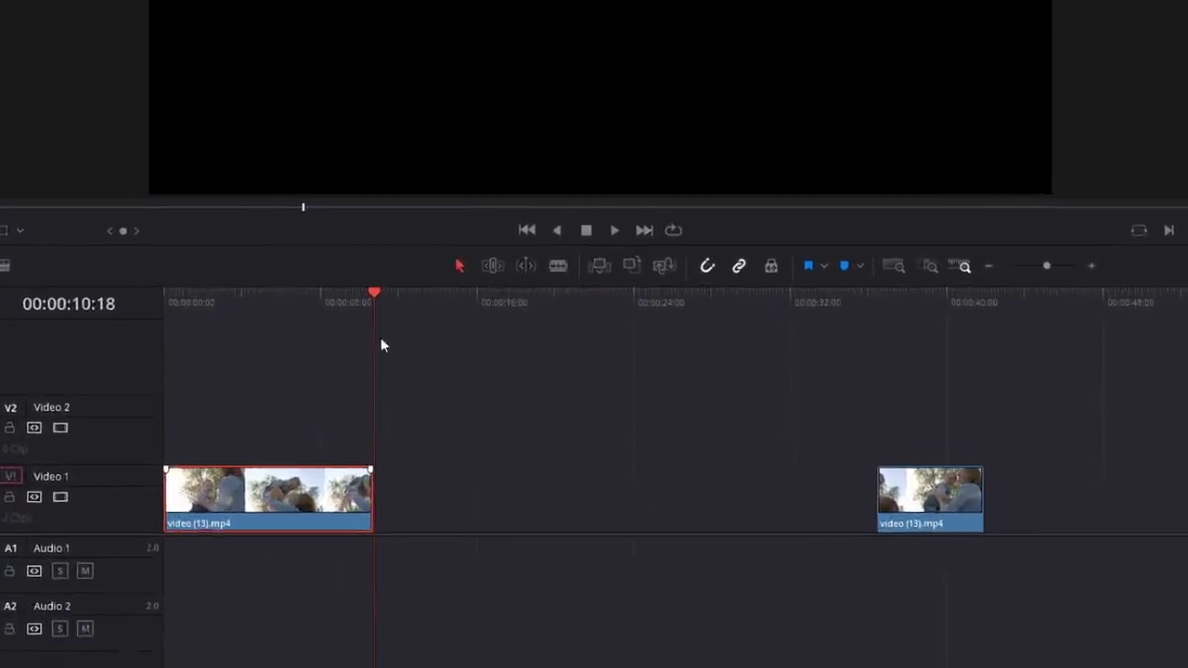
# Step back one frame to 10:17, zoom in on the clip's end and blade off its last frame.
pyautogui.moveTo(364, 307)
pyautogui.mouseDown()
pyautogui.moveTo(351, 309)
pyautogui.moveTo(374, 311)
pyautogui.mouseUp()
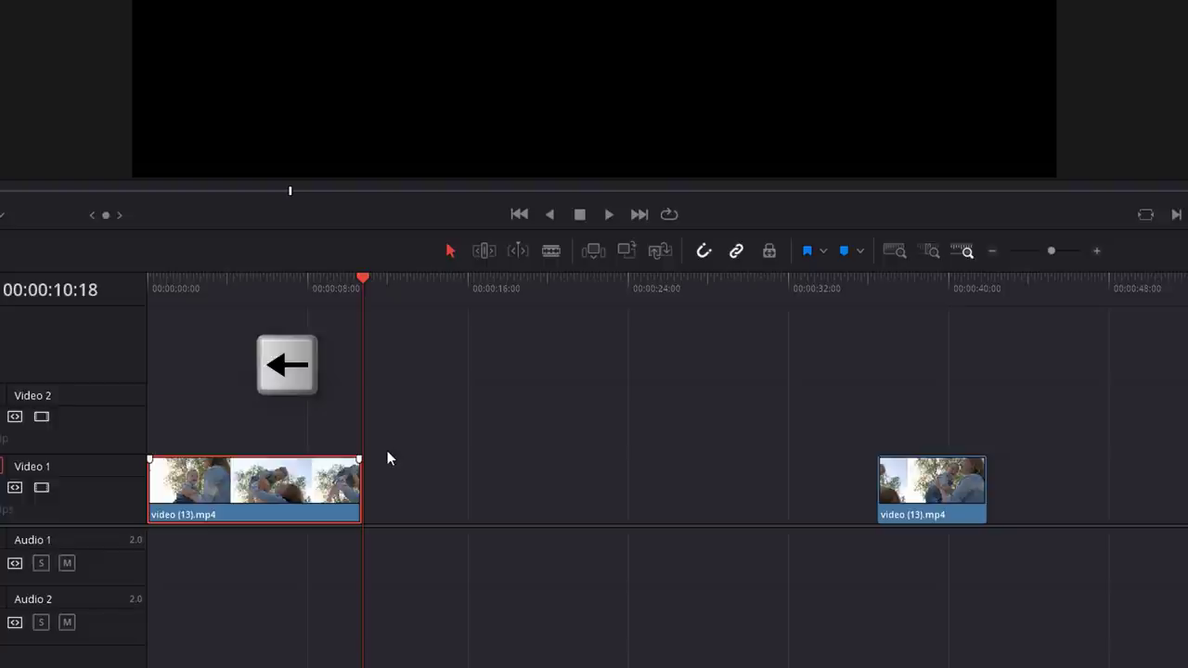
pyautogui.press('Left')
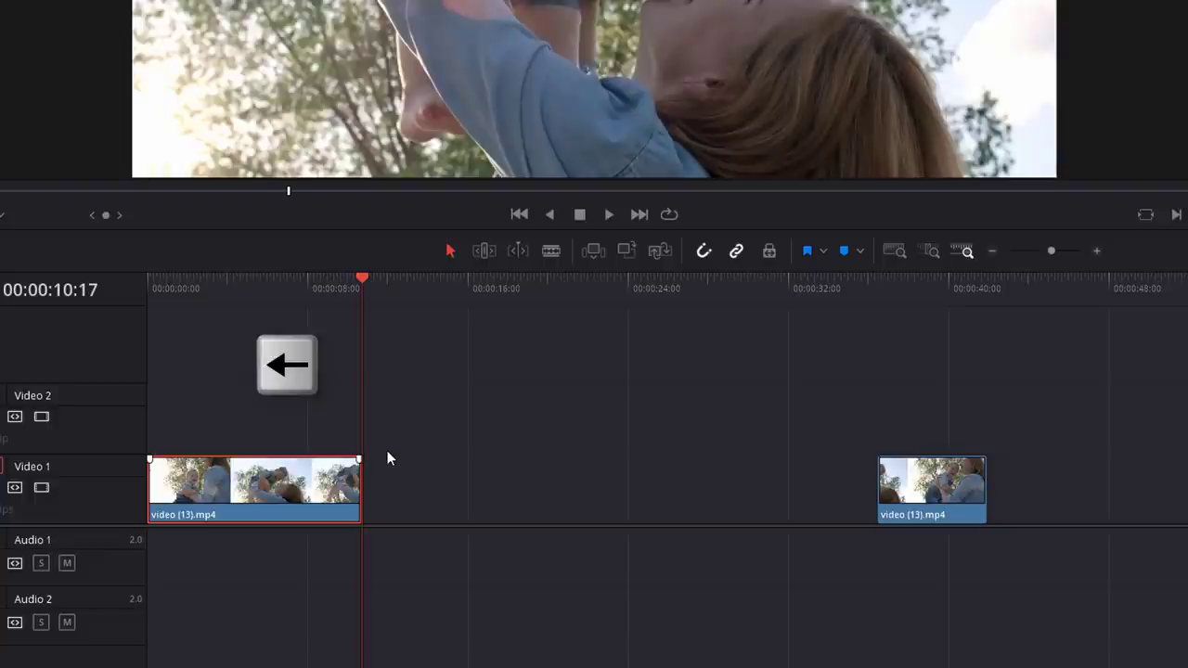
pyautogui.click(1098, 254)
pyautogui.click(1098, 253)
pyautogui.click(1098, 253)
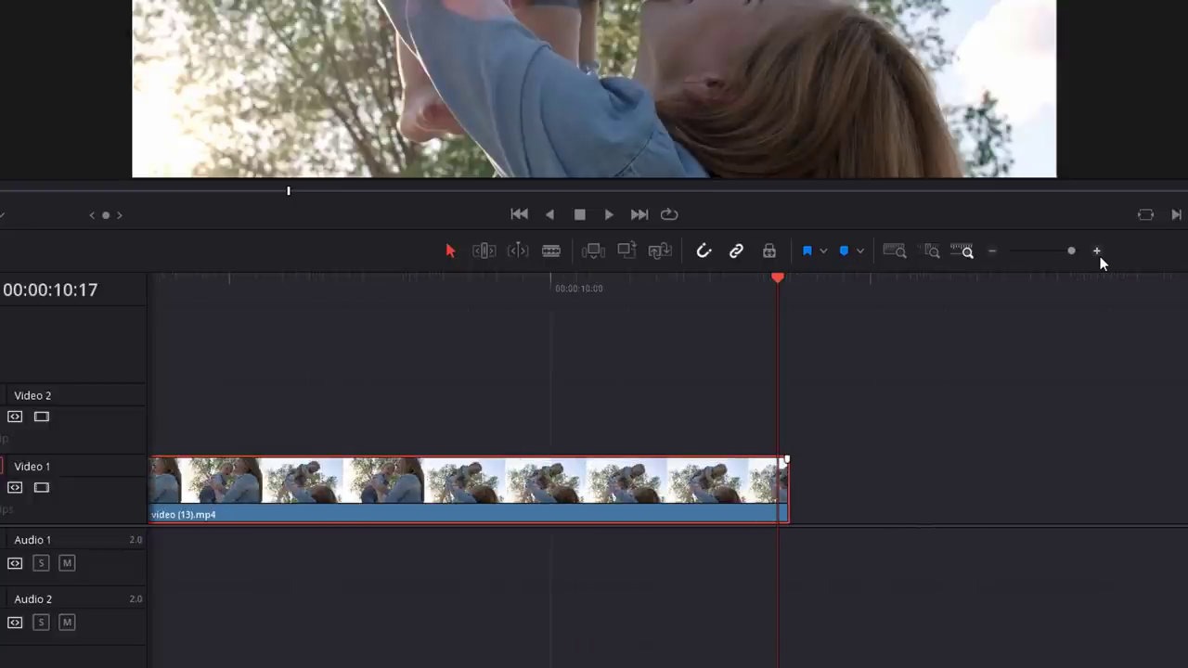
pyautogui.click(1097, 254)
pyautogui.click(1096, 255)
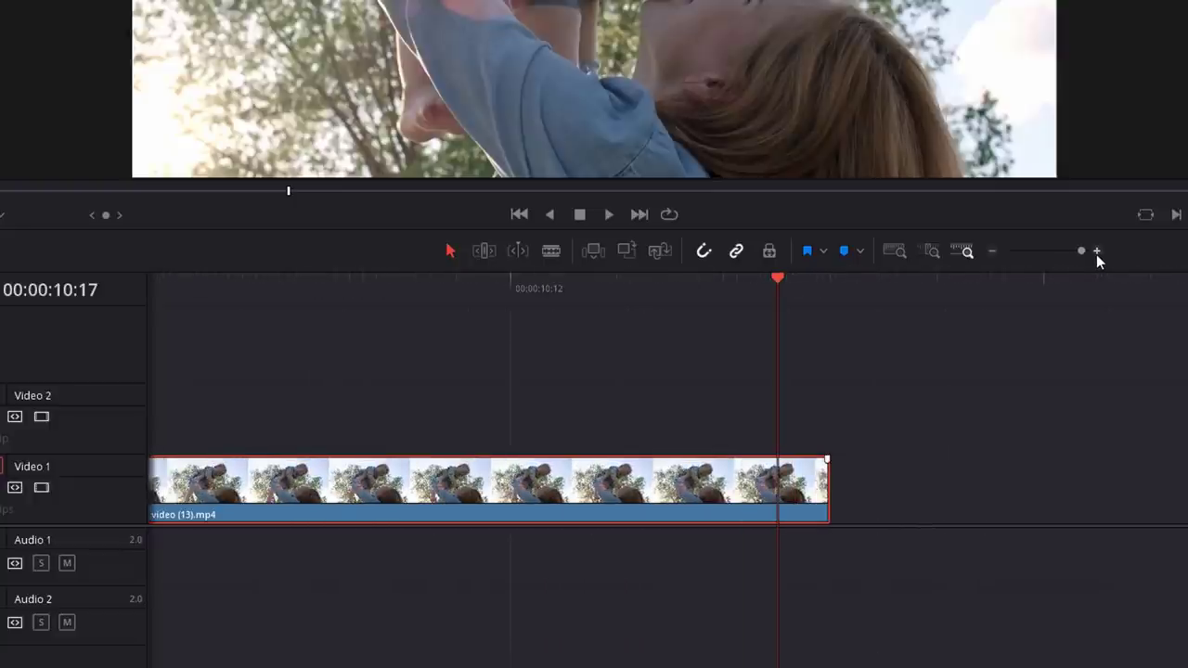
pyautogui.hotkey('ctrl', 'b')
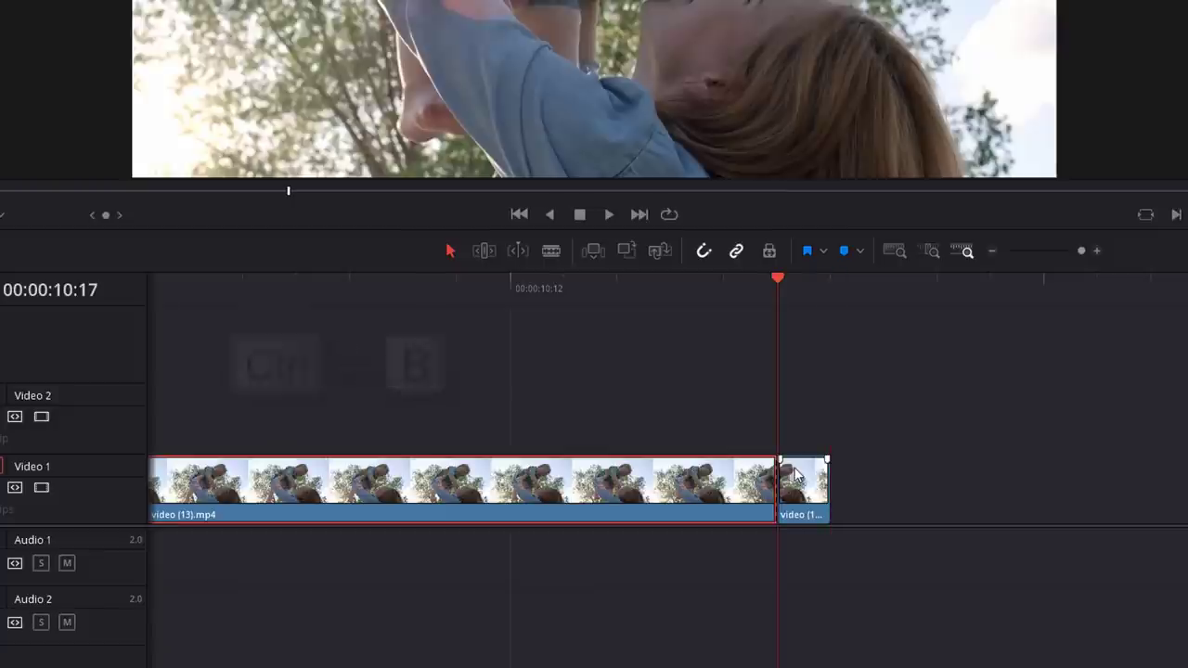
# Apply Freeze frame to the single-frame clip at 10:17 through Change Clip Speed.
pyautogui.click(805, 492)
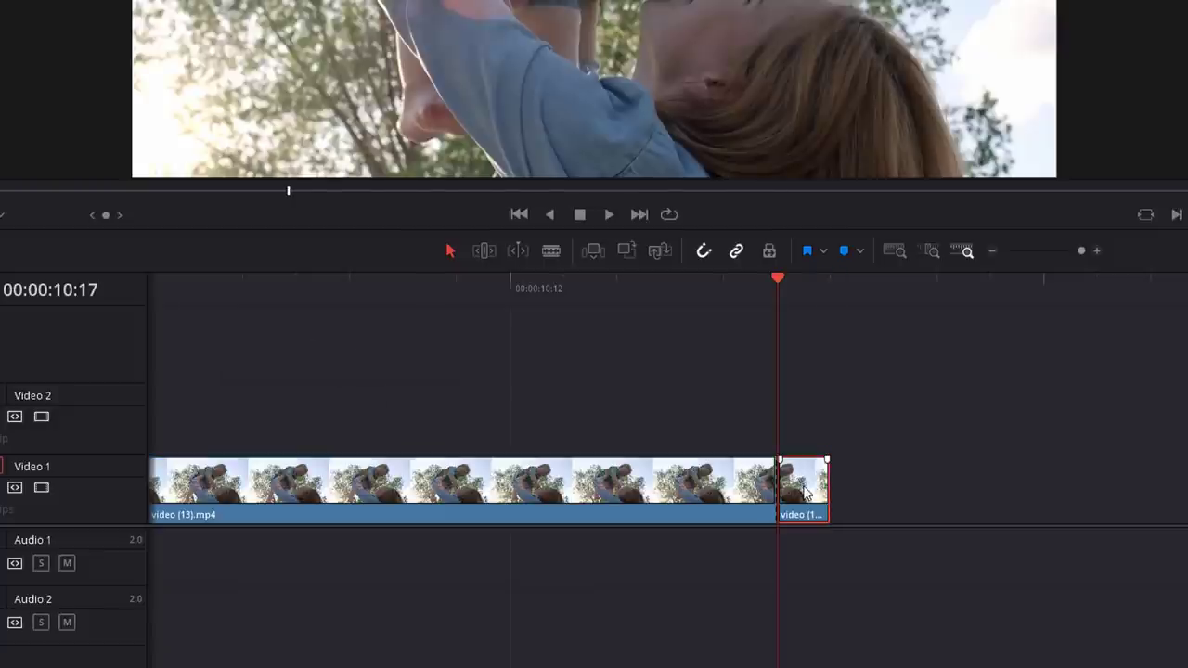
pyautogui.rightClick(804, 492)
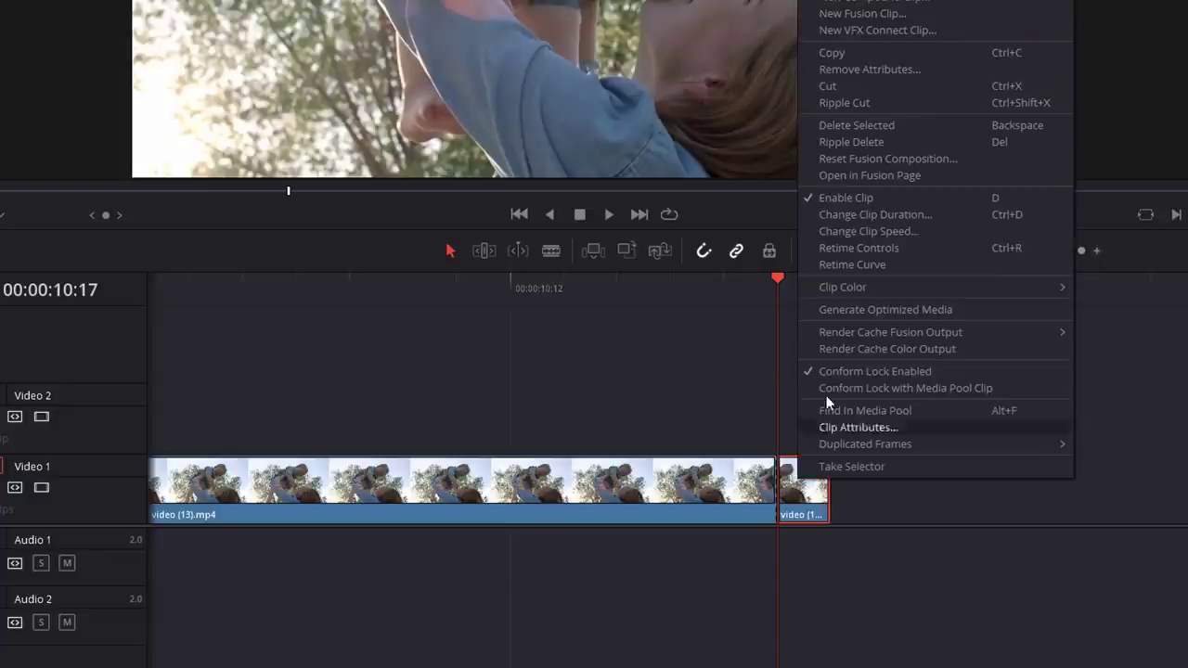
pyautogui.click(873, 230)
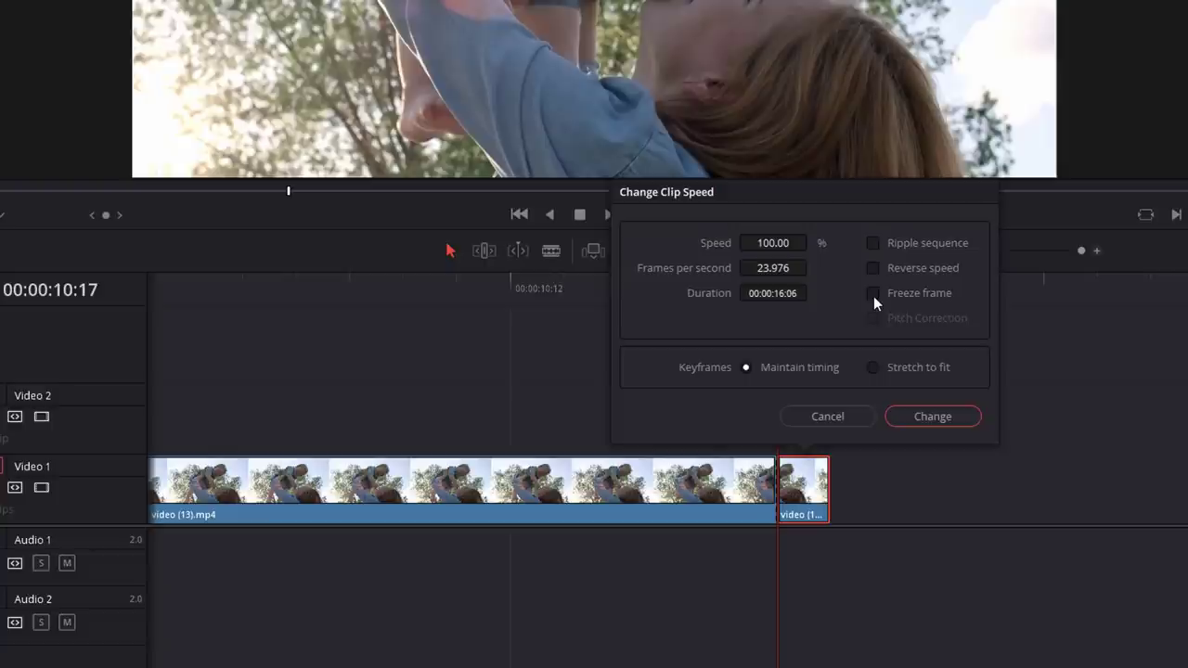
pyautogui.click(874, 295)
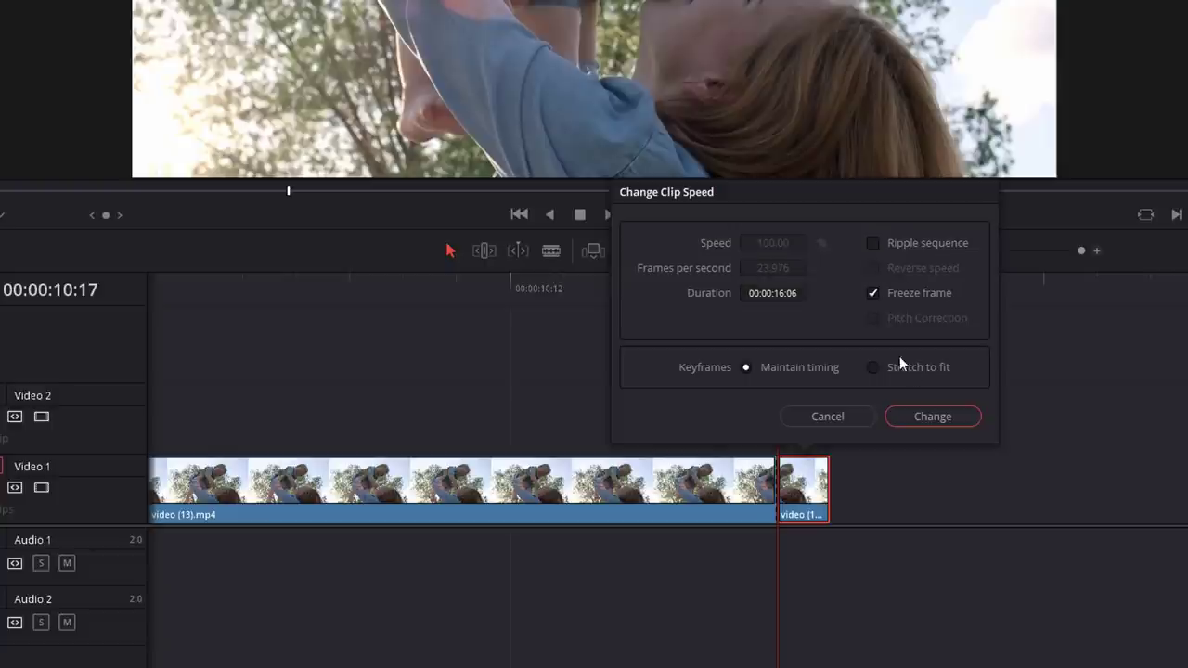
pyautogui.click(934, 416)
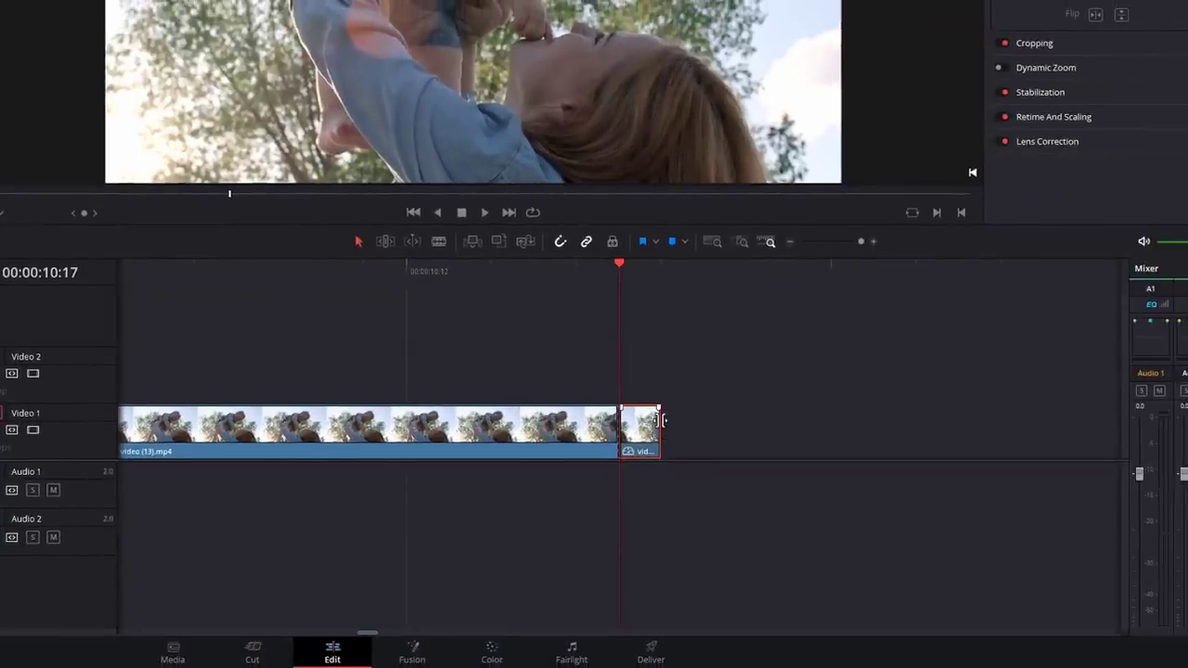
# Stretch the freeze-frame clip across the gap up to the second footage piece and play back the result.
pyautogui.moveTo(661, 431); pyautogui.dragTo(1108, 428)
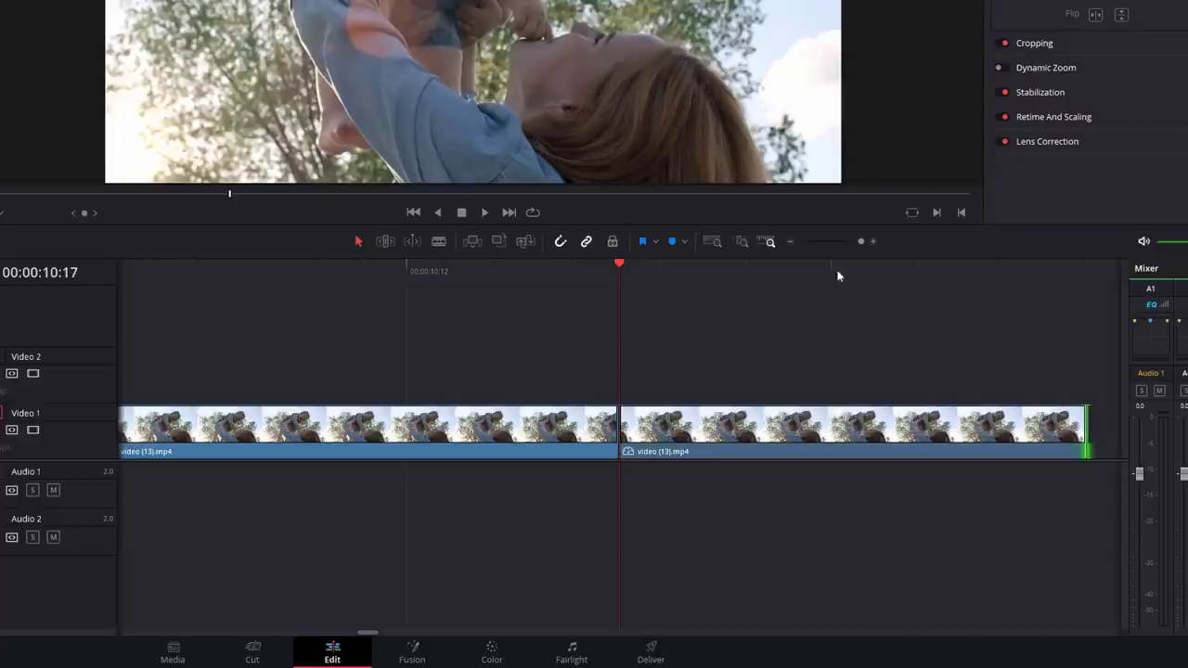
pyautogui.click(790, 241)
pyautogui.click(790, 242)
pyautogui.moveTo(650, 432); pyautogui.dragTo(1031, 435)
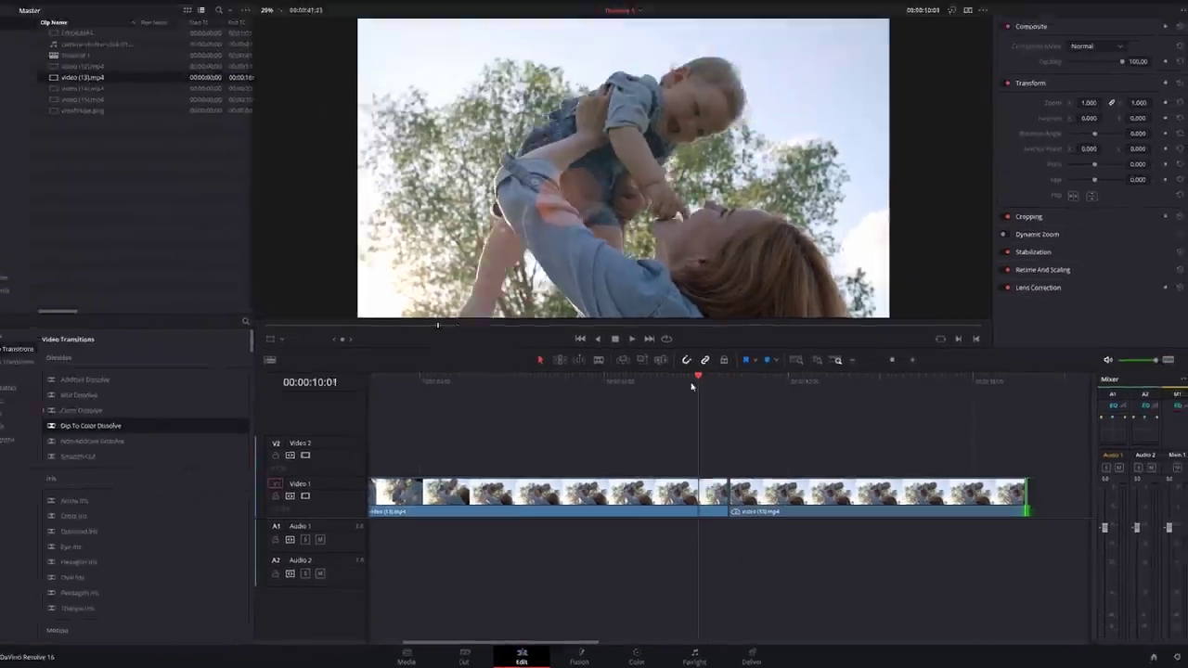
pyautogui.press('space')
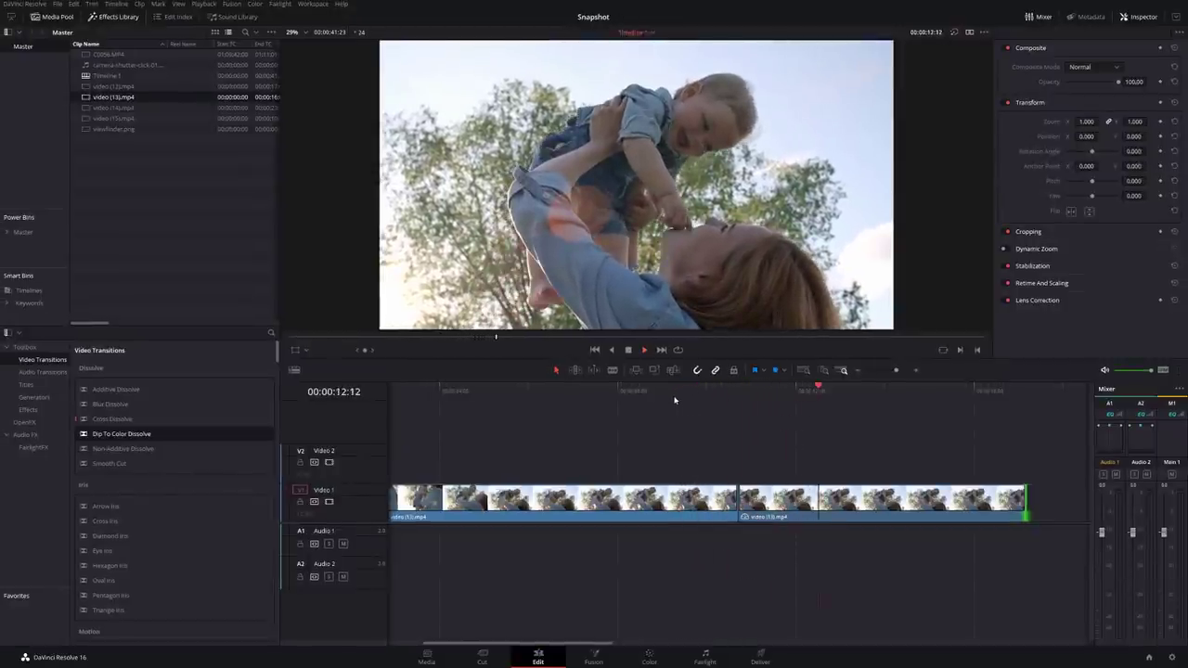
pyautogui.press('space')
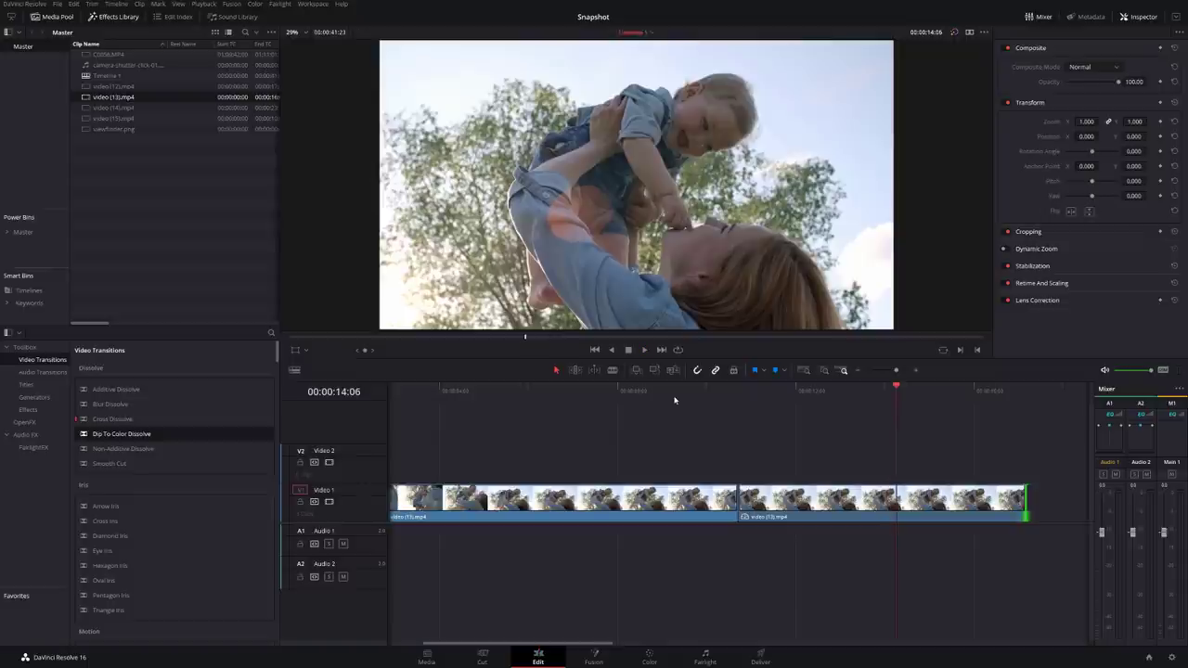
pyautogui.click(677, 447)
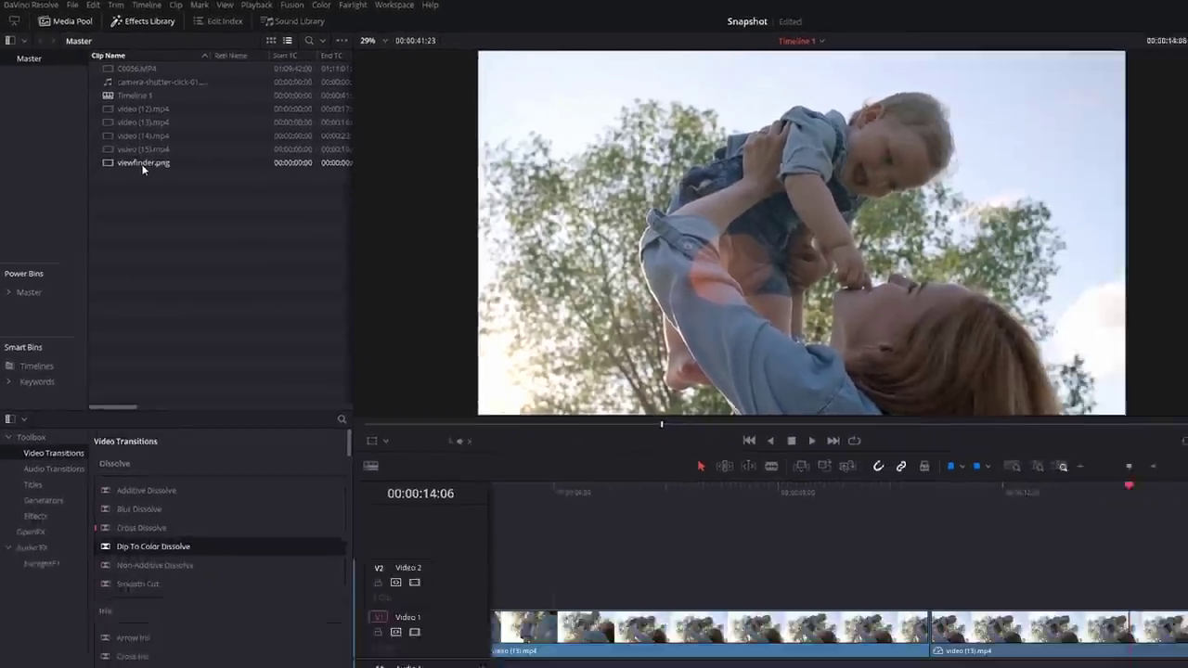
# Place viewfinder.png on Video 2 ending at the freeze, preview it, and add camera-shutter-click-01.wav to Audio 1.
pyautogui.moveTo(186, 222); pyautogui.dragTo(874, 667)
pyautogui.moveTo(517, 414); pyautogui.dragTo(531, 462)
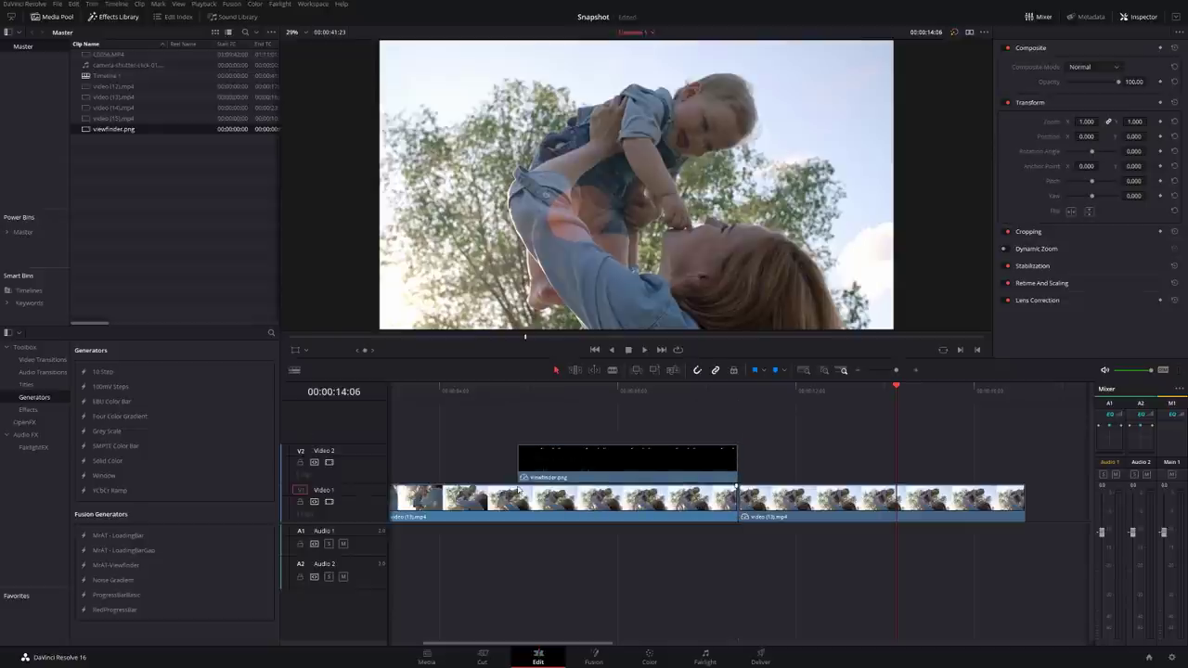
pyautogui.click(523, 389)
pyautogui.press('space')
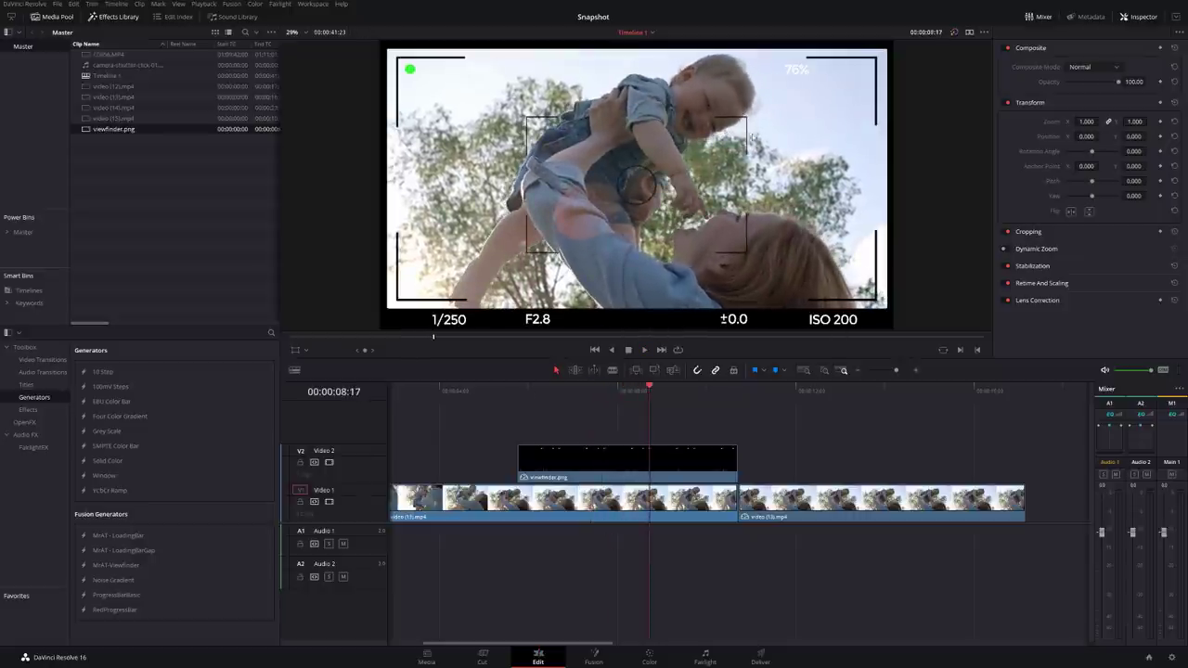
pyautogui.press('space')
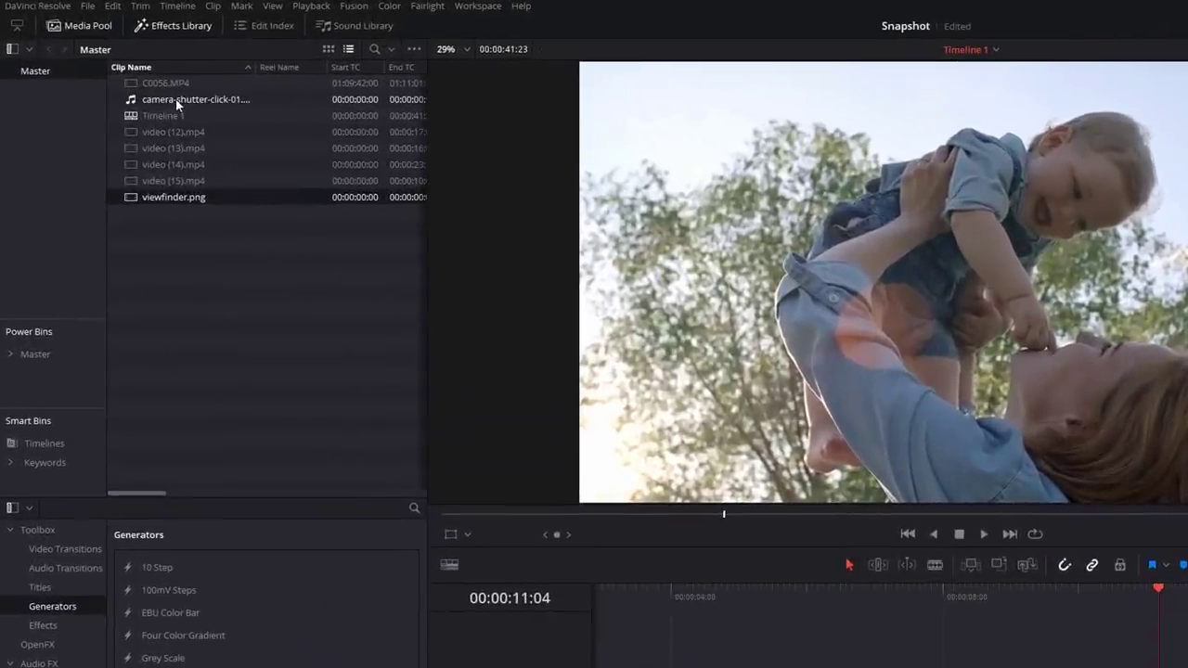
pyautogui.moveTo(175, 98); pyautogui.dragTo(731, 557)
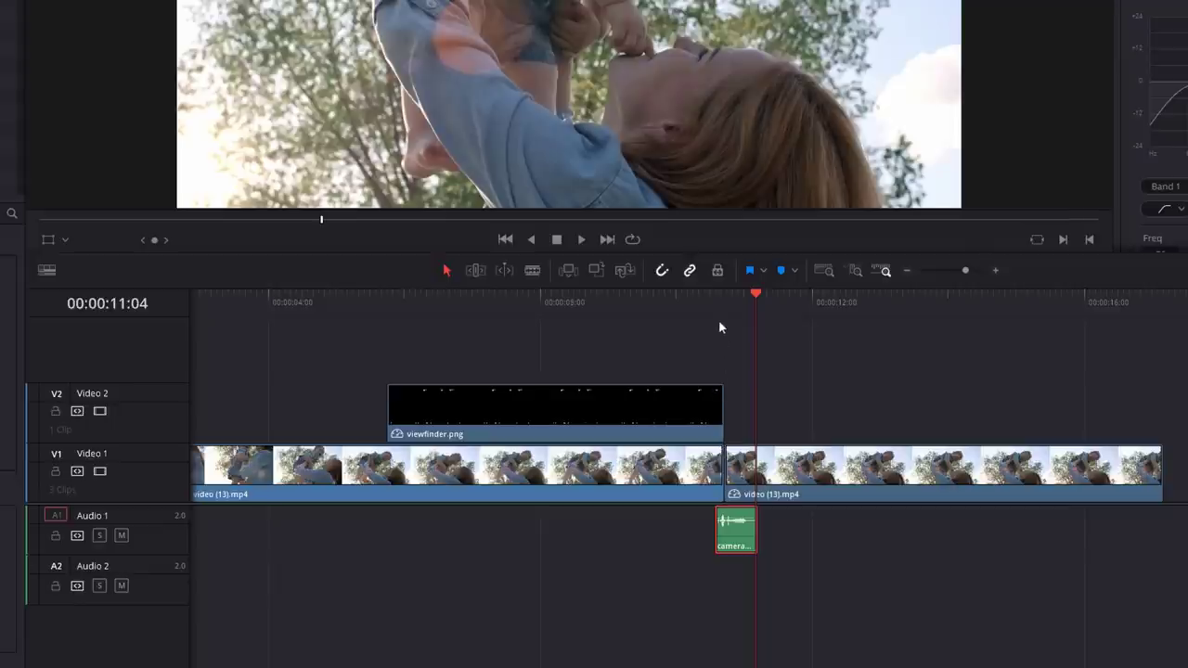
pyautogui.click(678, 297)
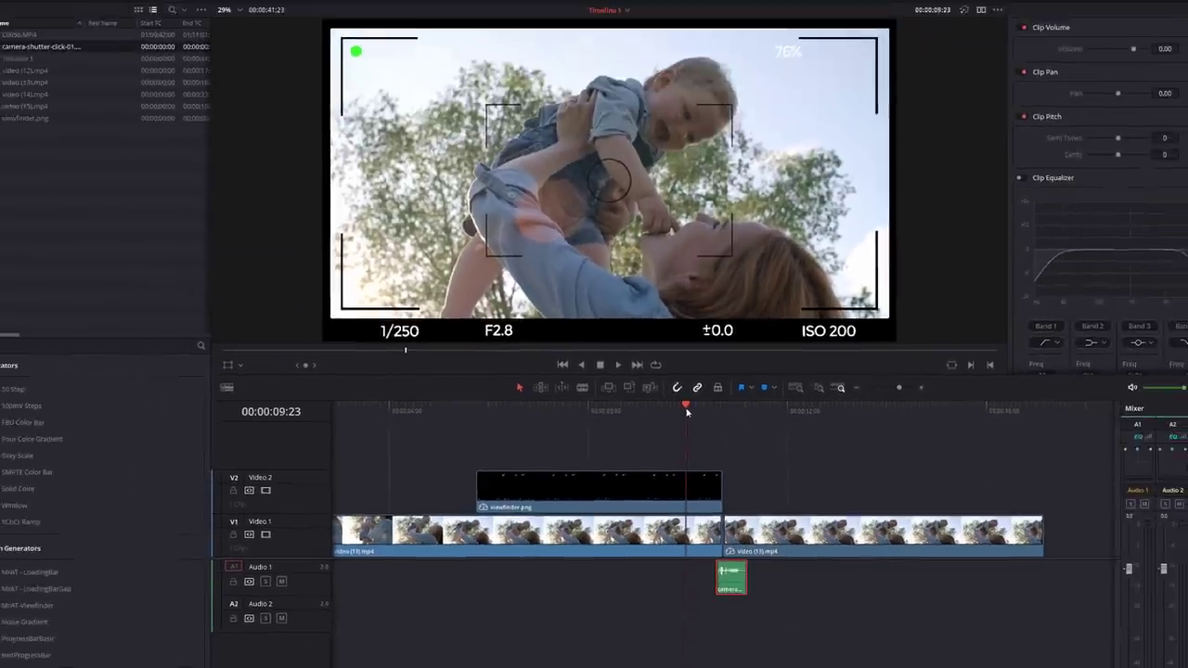
pyautogui.press('space')
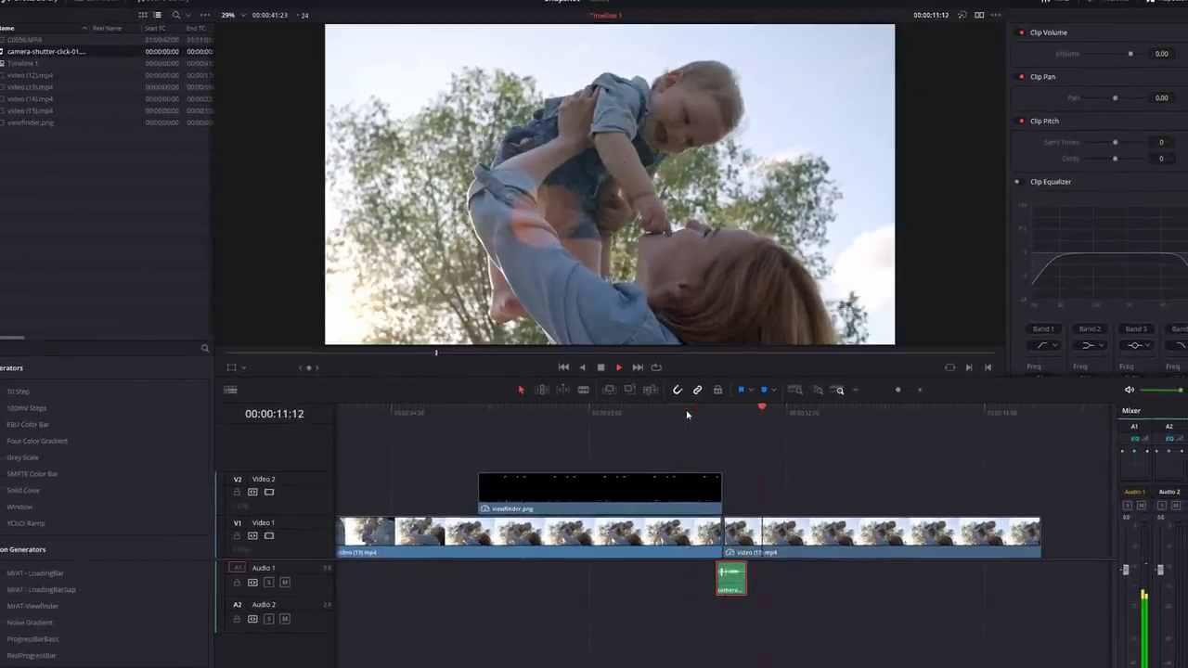
pyautogui.click(688, 415)
pyautogui.press('space')
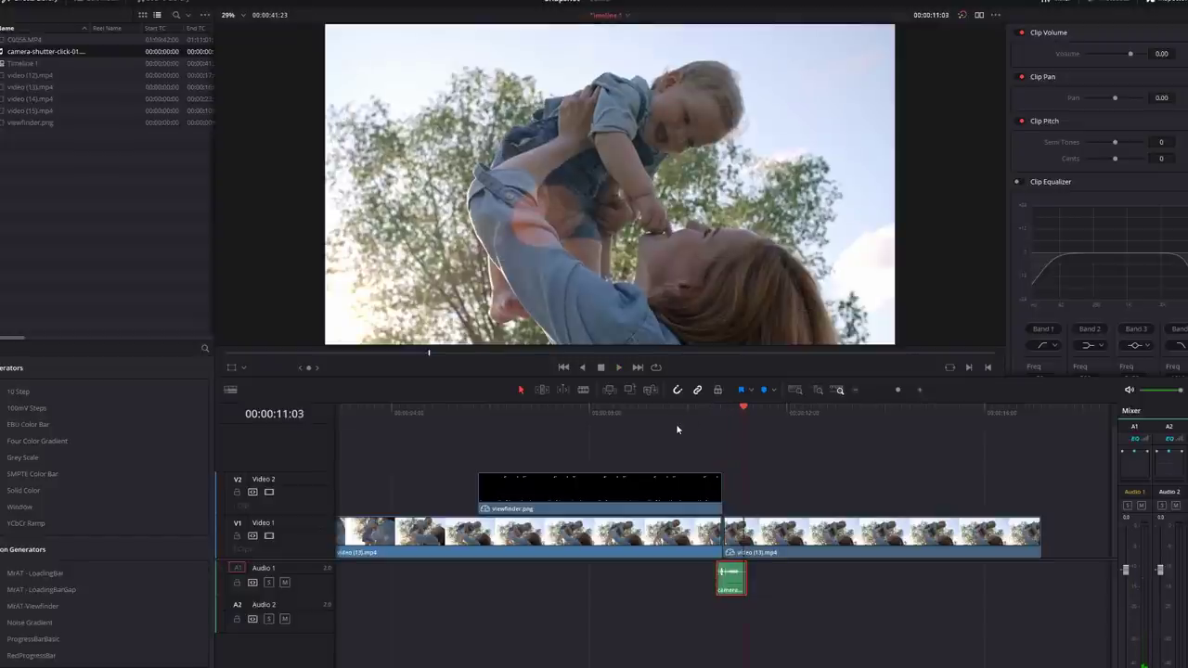
pyautogui.click(688, 415)
pyautogui.press('space')
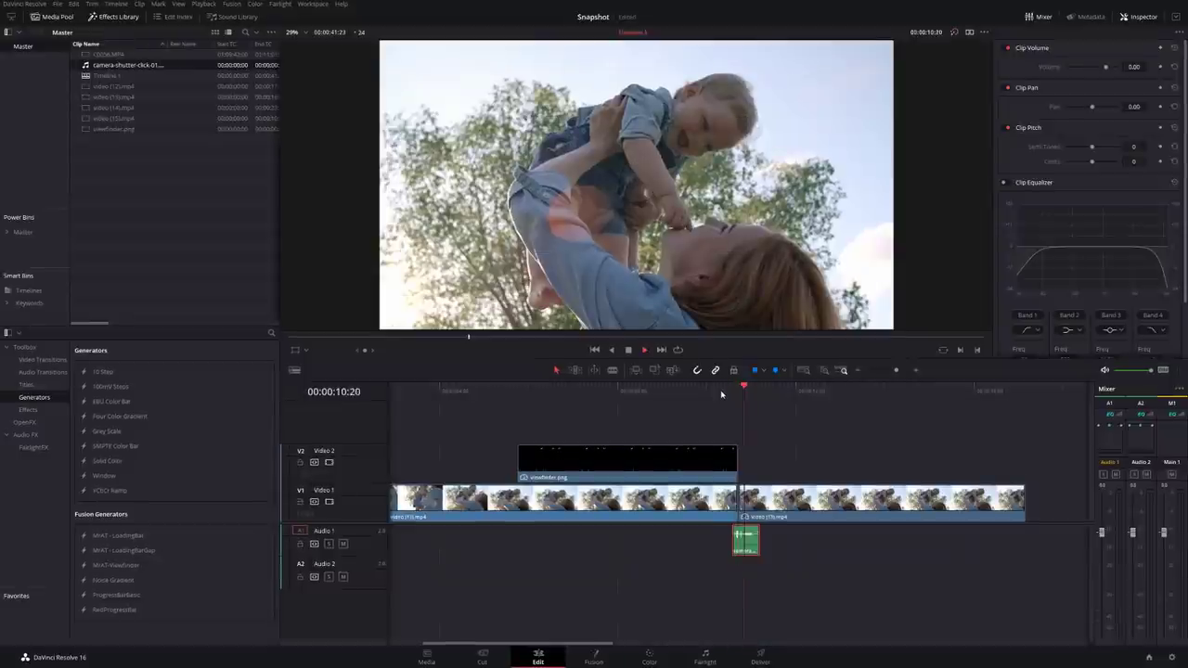
pyautogui.click(721, 395)
pyautogui.click(722, 395)
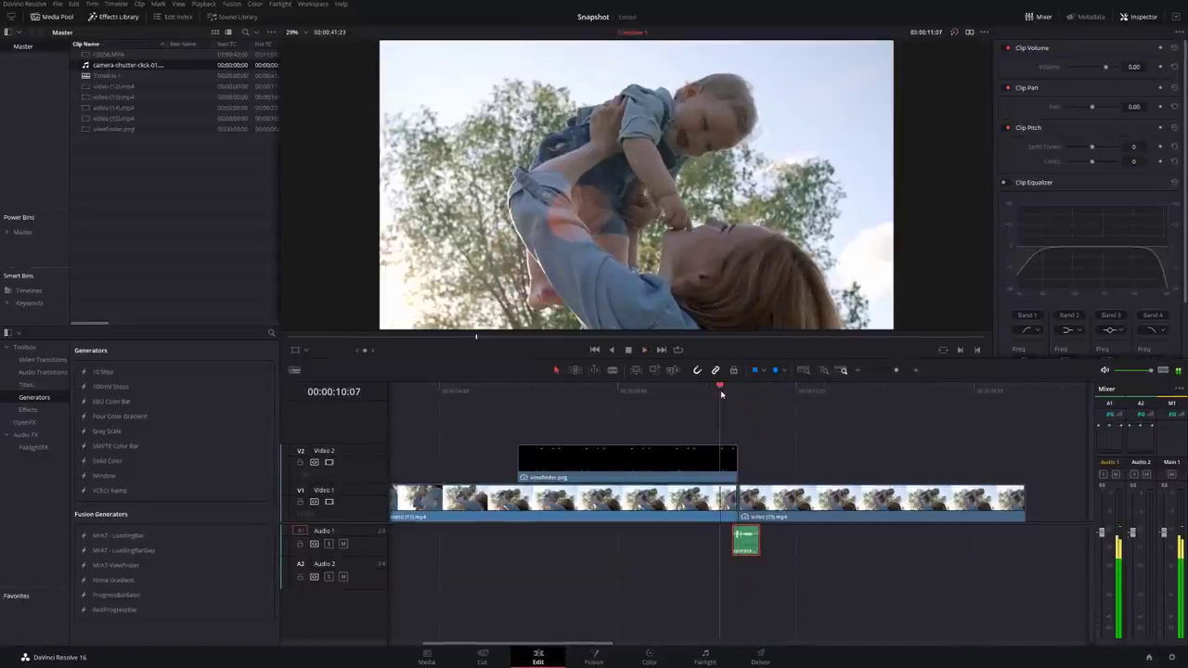
pyautogui.click(715, 394)
pyautogui.click(710, 395)
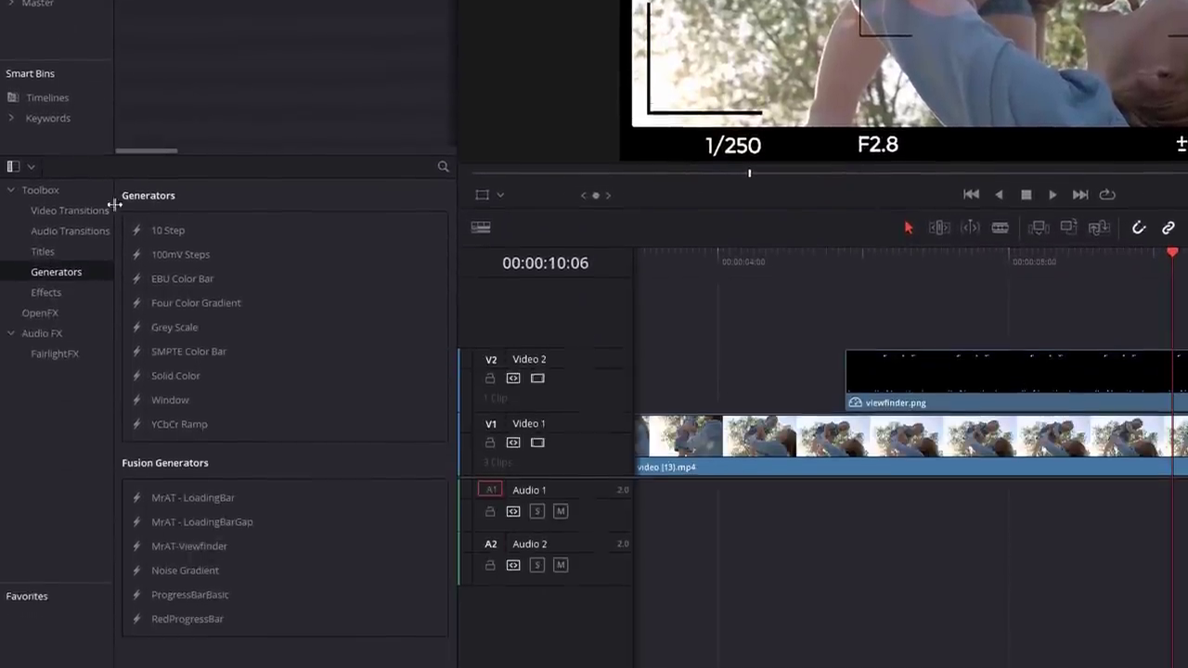
# Drop a Dip To Color Dissolve from Video Transitions onto the end of viewfinder.png and play it.
pyautogui.click(62, 206)
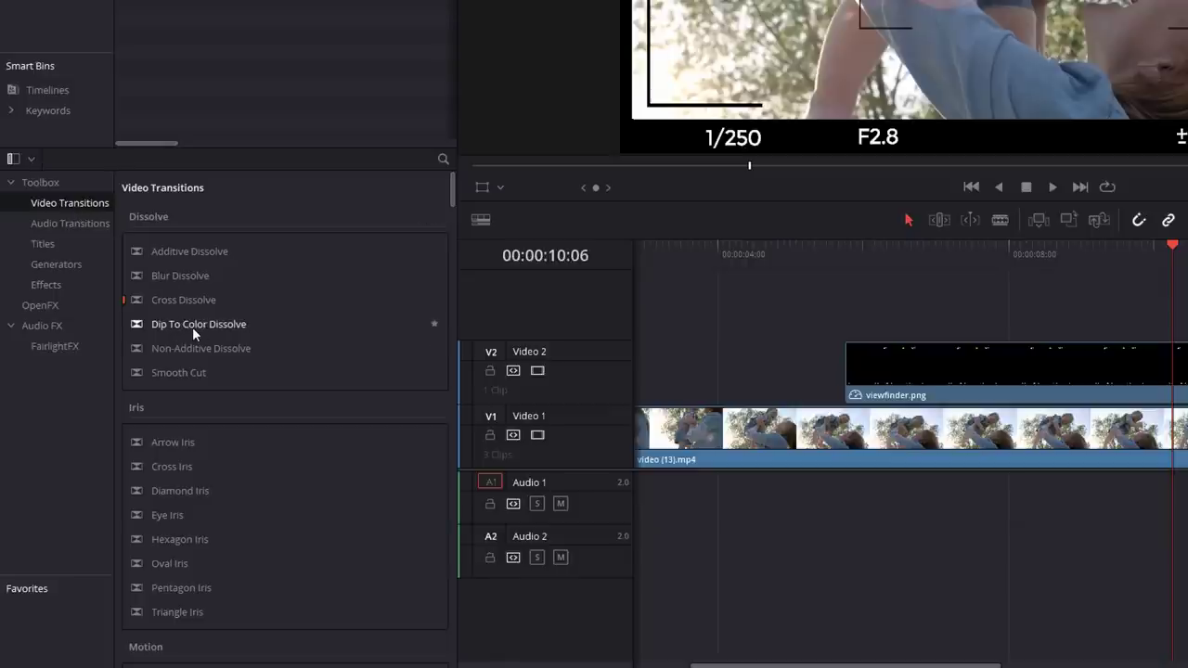
pyautogui.moveTo(154, 333); pyautogui.dragTo(1150, 405)
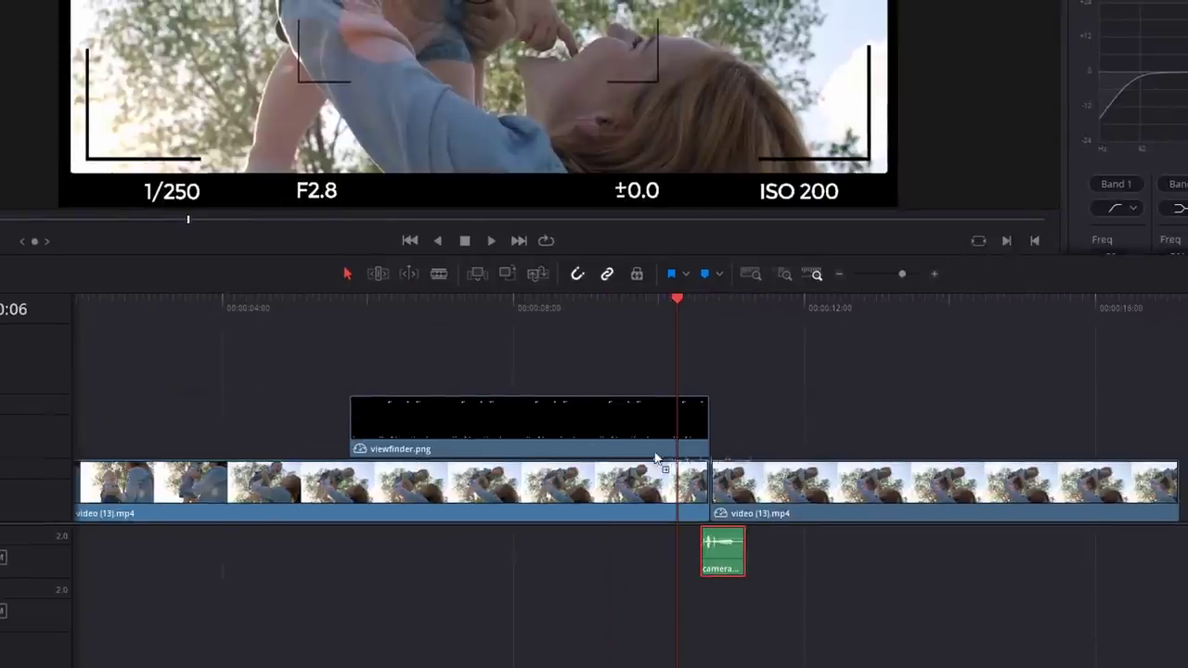
pyautogui.moveTo(655, 459); pyautogui.dragTo(709, 432)
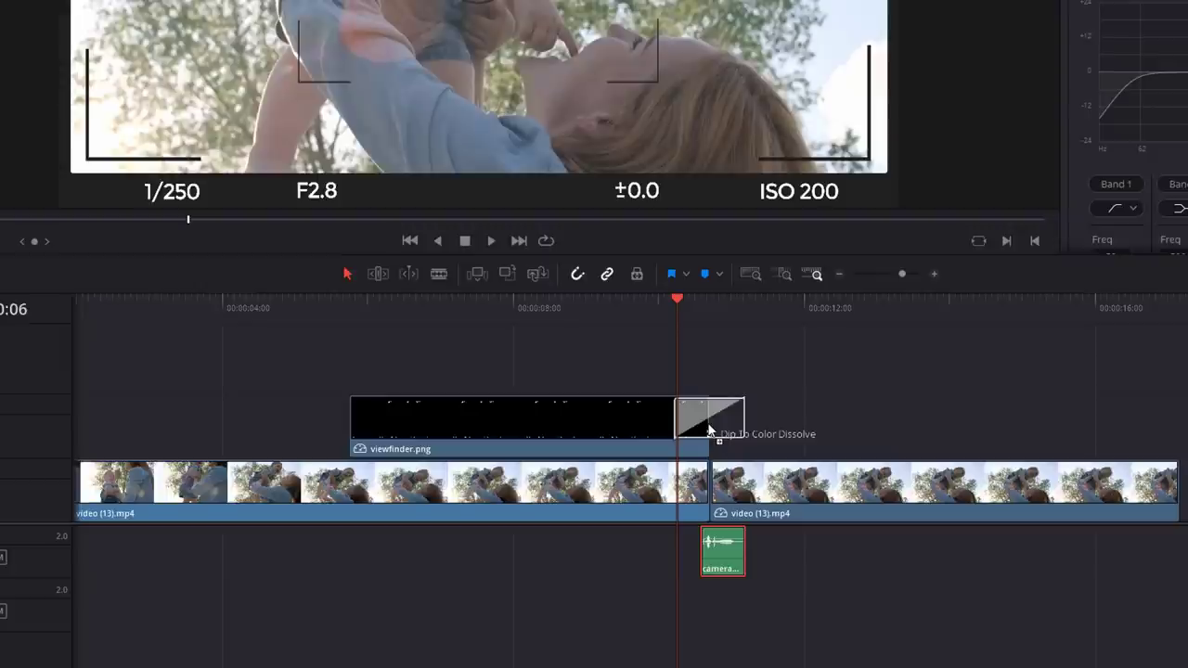
pyautogui.moveTo(709, 432); pyautogui.dragTo(704, 425)
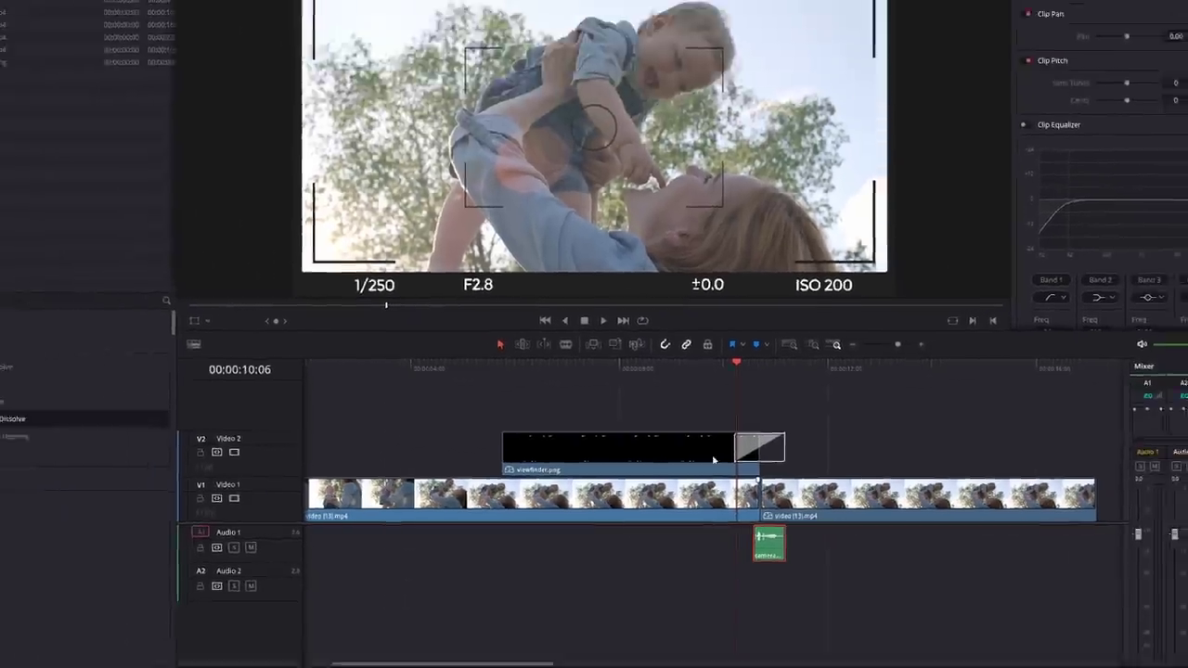
pyautogui.press('space')
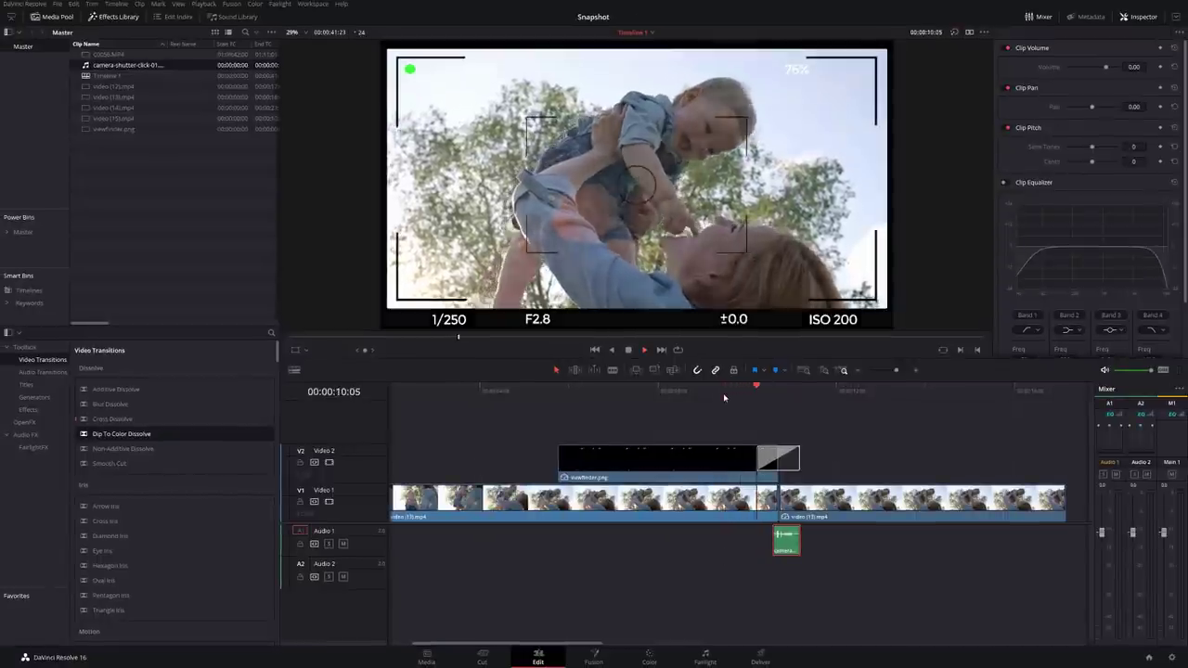
# Trim the dip-to-white transition from 1 s to 0.7 s (16 frames) and replay it from 9:22.
pyautogui.click(726, 396)
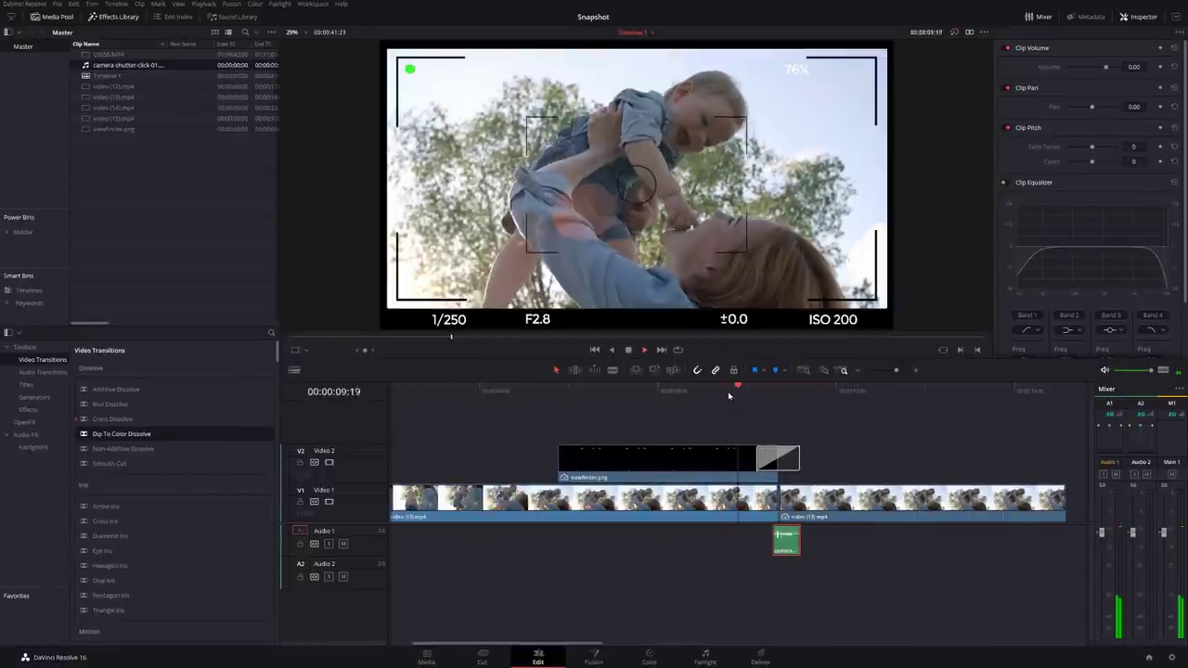
pyautogui.click(729, 396)
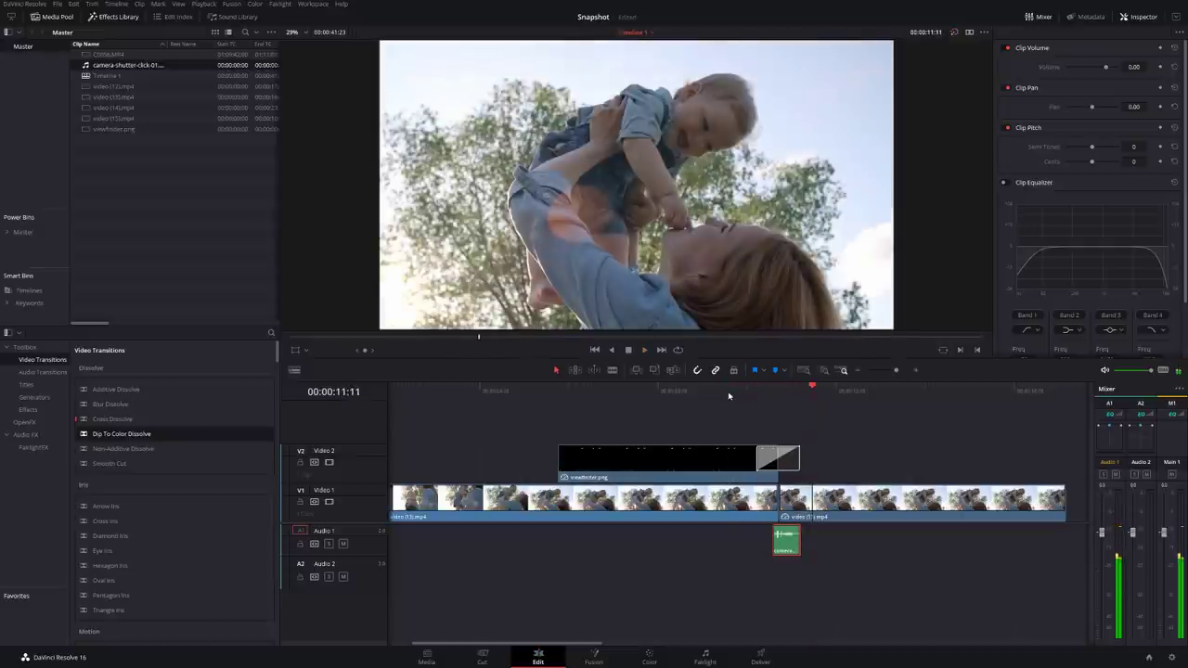
pyautogui.moveTo(760, 456); pyautogui.dragTo(764, 456)
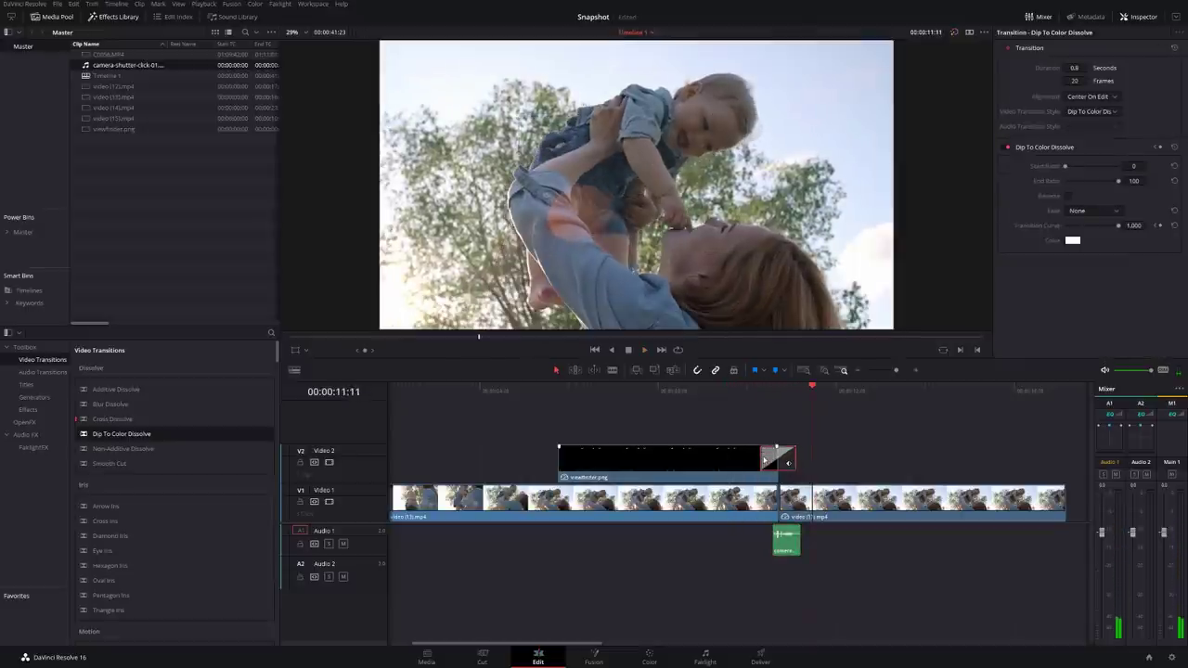
pyautogui.click(748, 394)
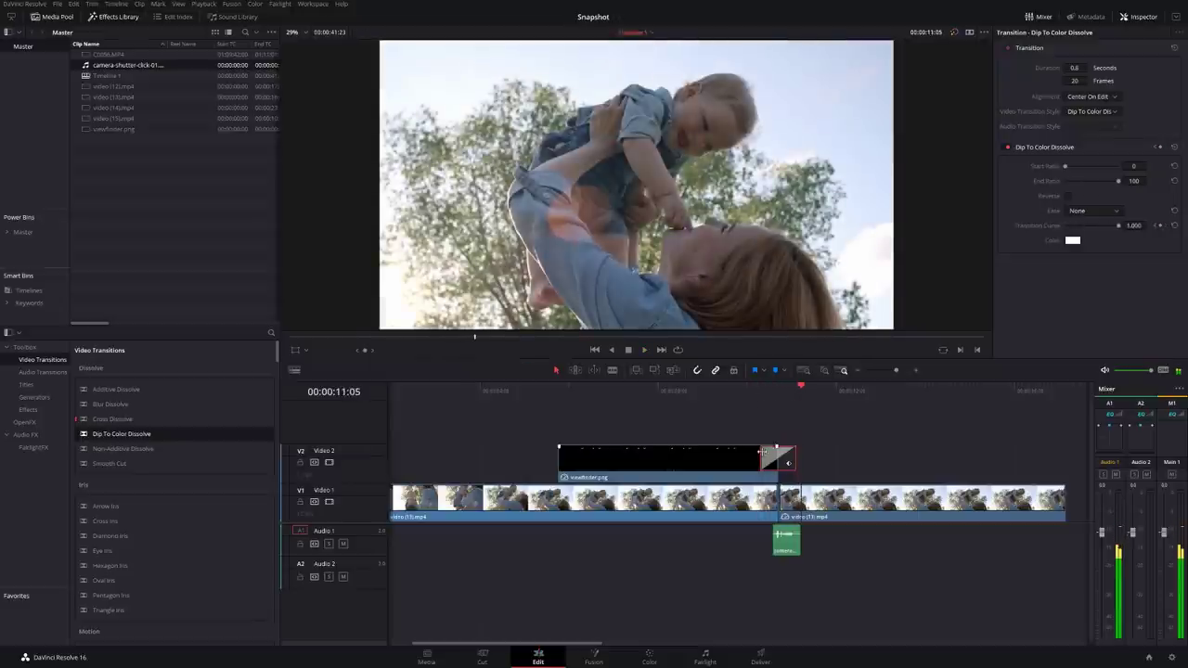
pyautogui.moveTo(762, 456); pyautogui.dragTo(765, 456)
pyautogui.click(745, 391)
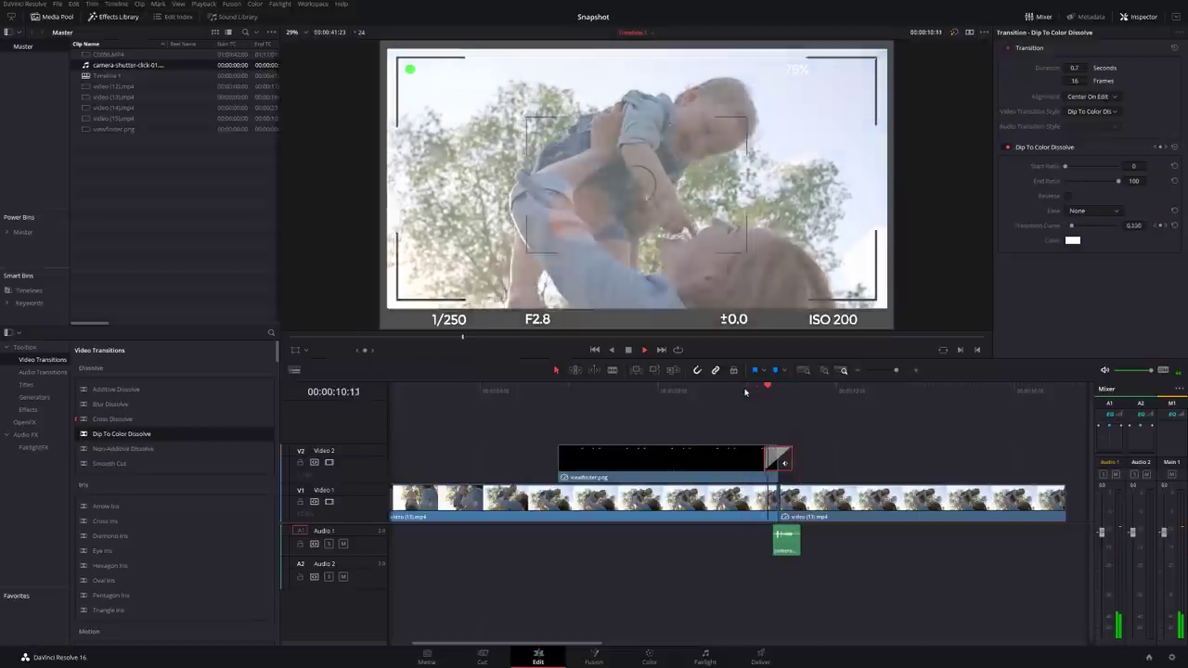
pyautogui.click(744, 391)
pyautogui.press('space')
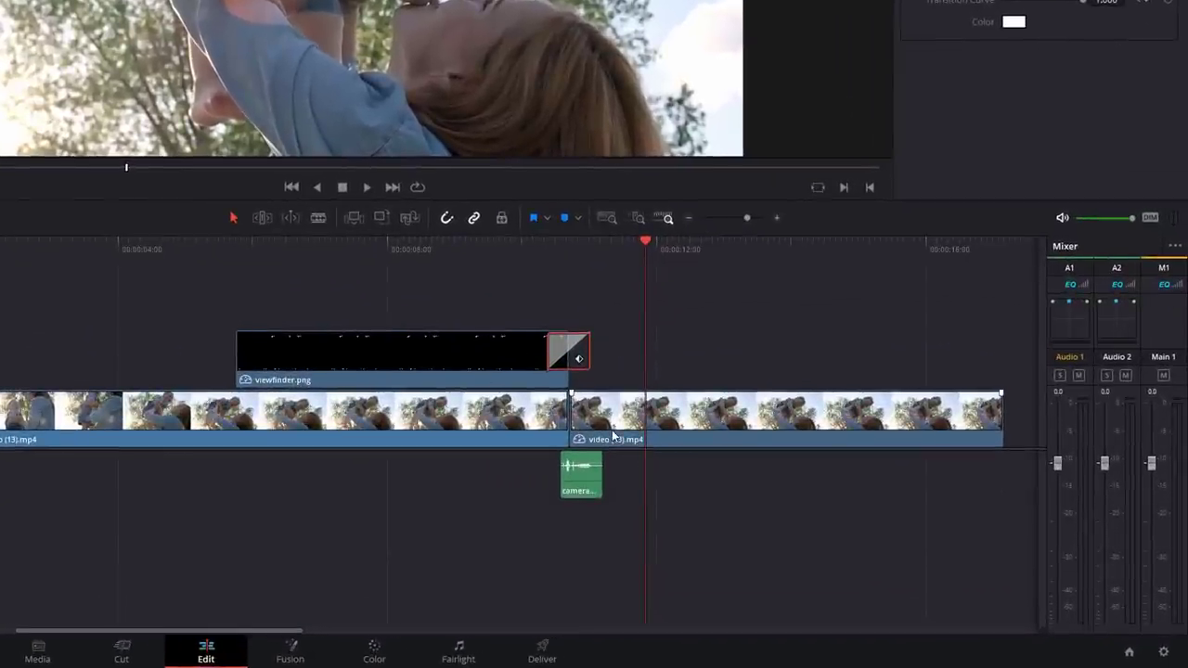
# Switch on Dynamic Zoom in the Inspector for the second video (13).mp4 piece and preview it.
pyautogui.click(613, 434)
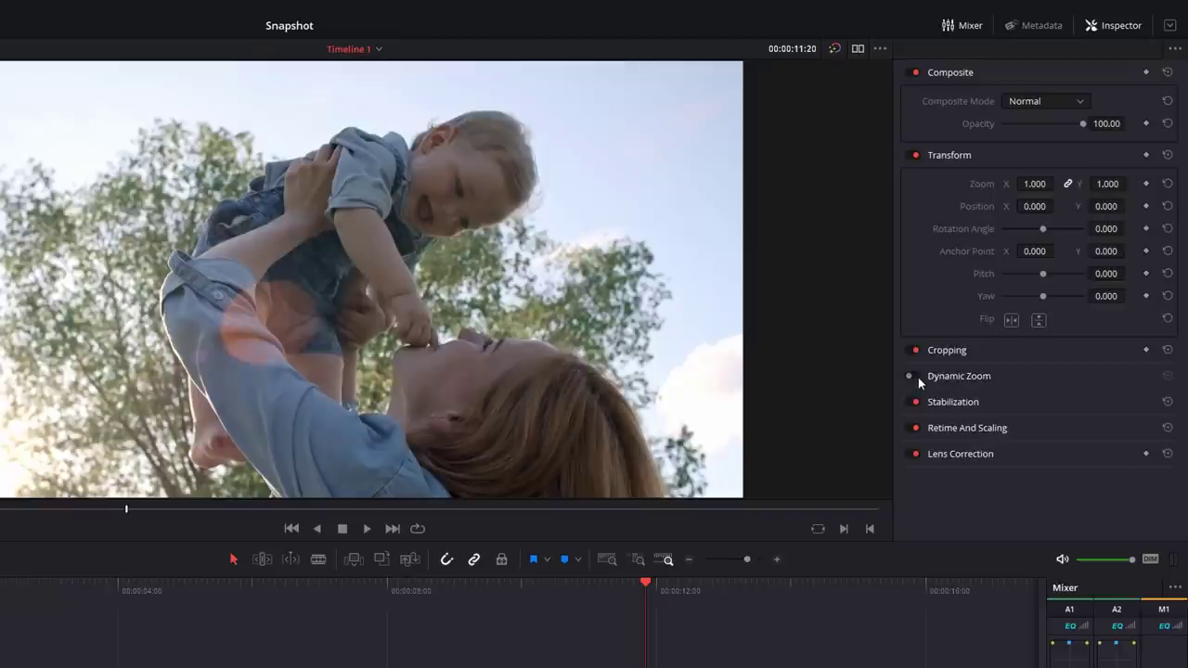
pyautogui.click(917, 376)
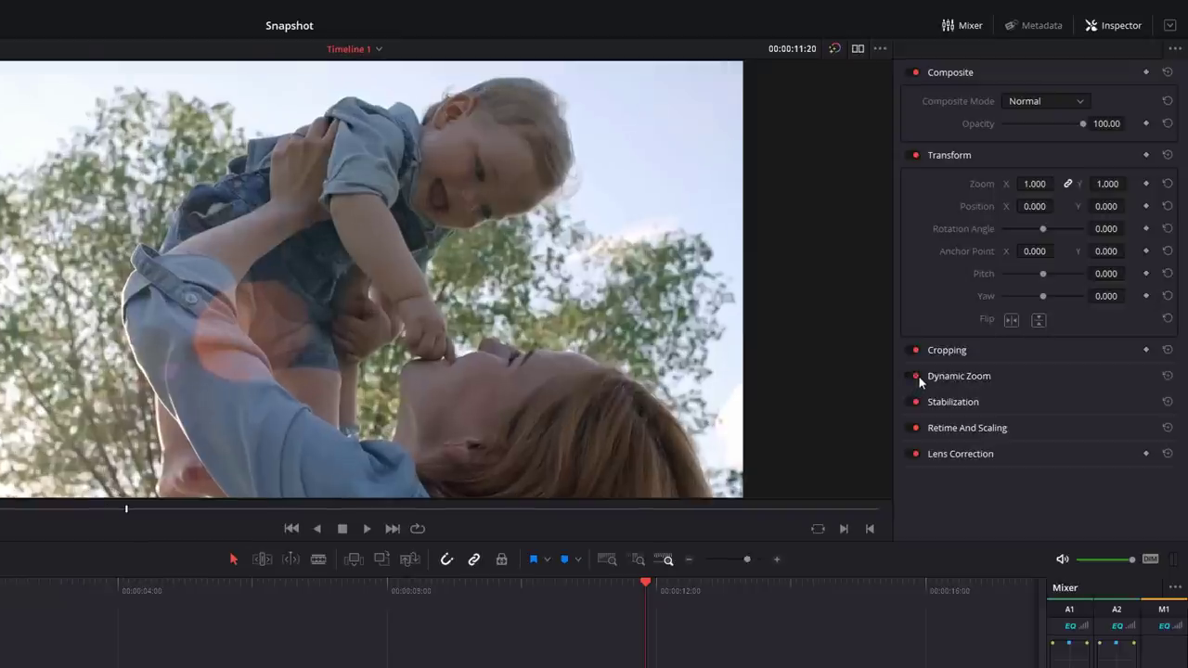
pyautogui.click(546, 583)
pyautogui.press('space')
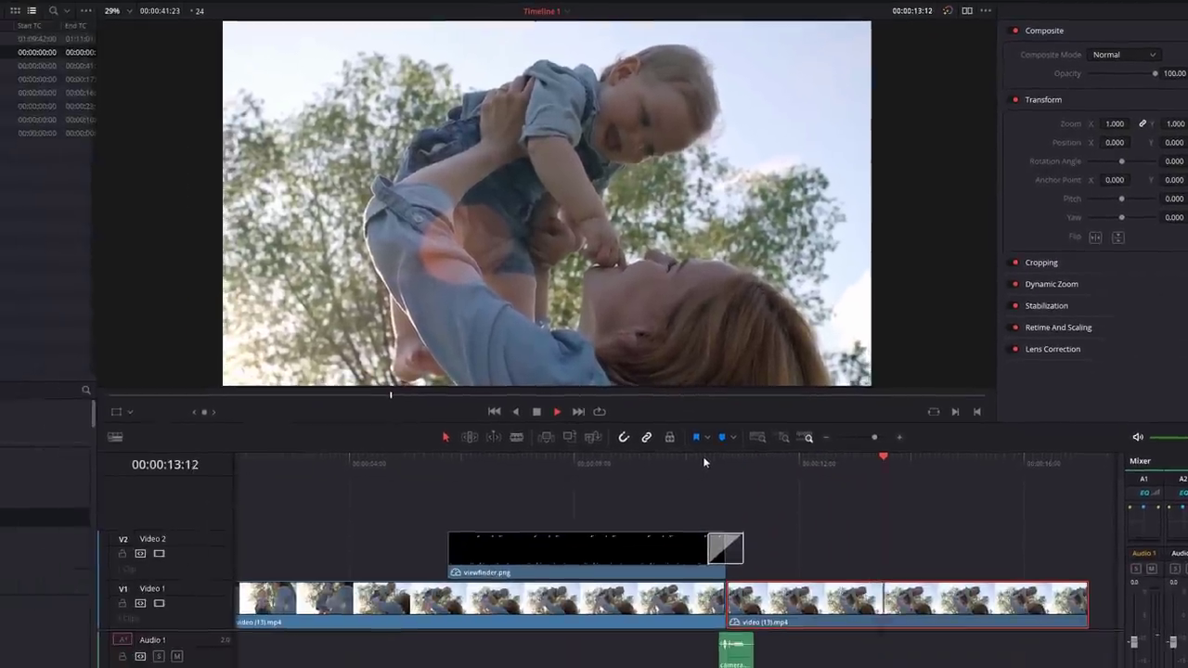
pyautogui.click(703, 458)
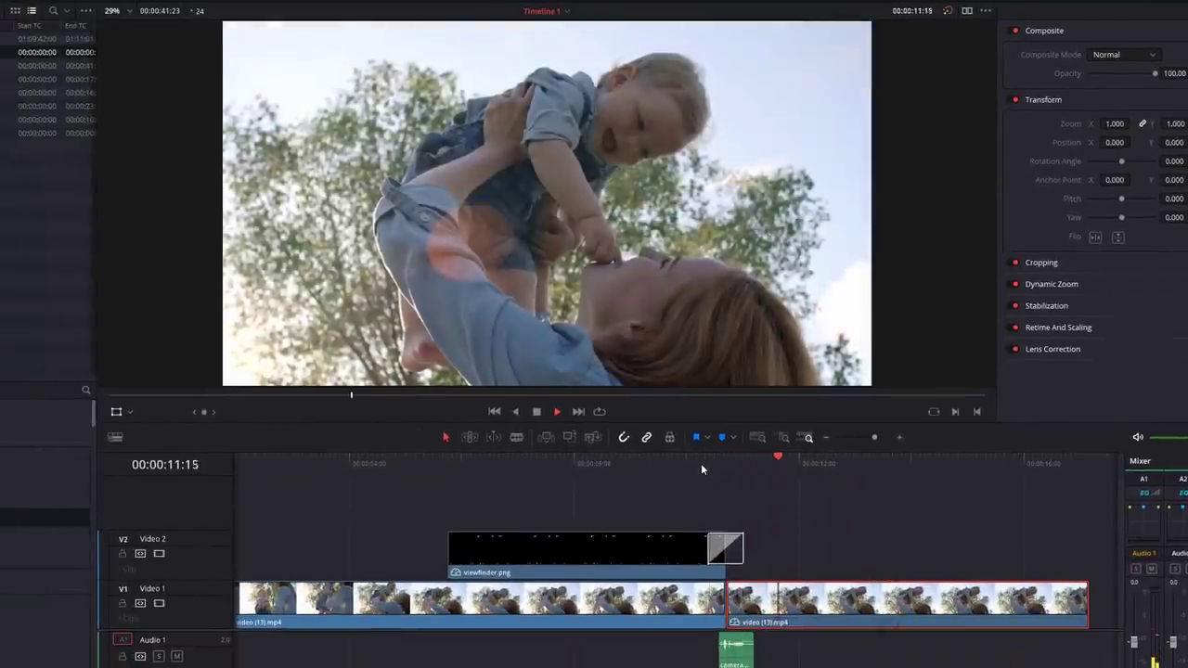
pyautogui.press('space')
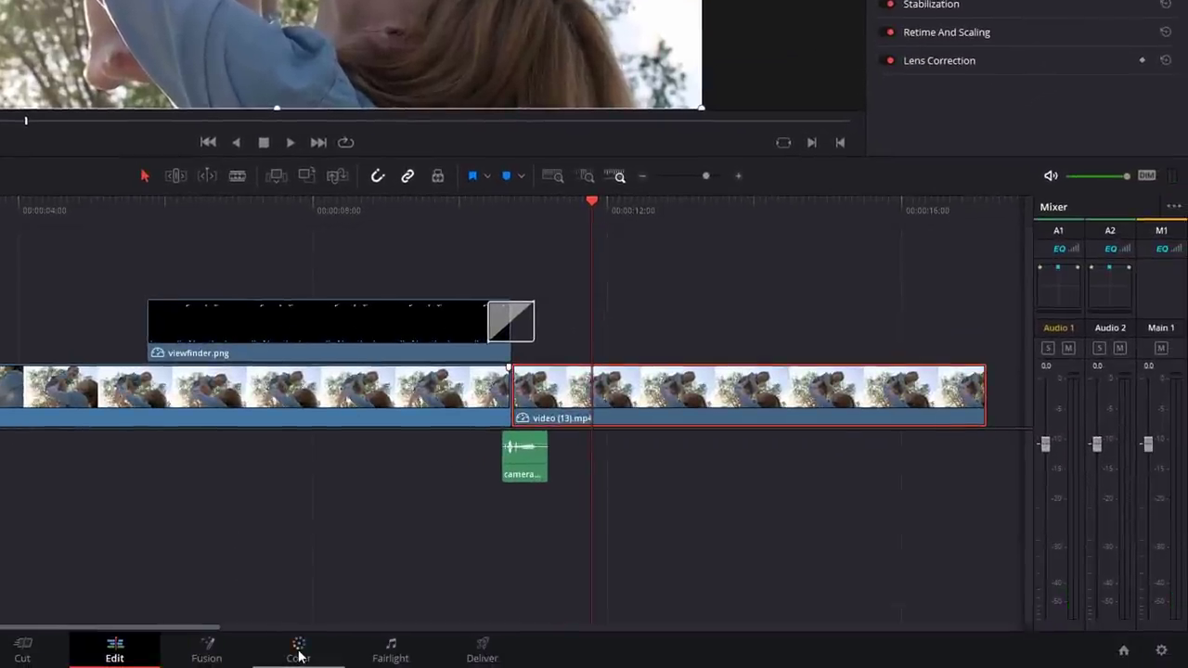
# On the Color page, drag Sat down to 0.00 so the freeze-frame clip turns black and white.
pyautogui.click(299, 655)
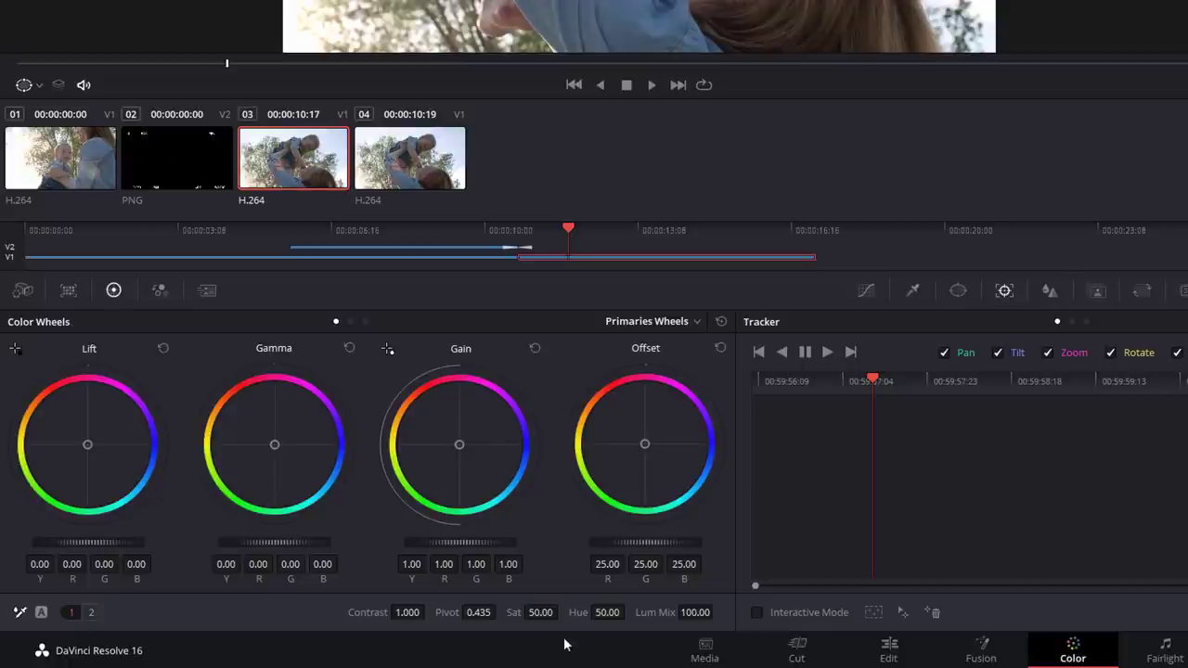
pyautogui.moveTo(550, 614); pyautogui.dragTo(520, 614)
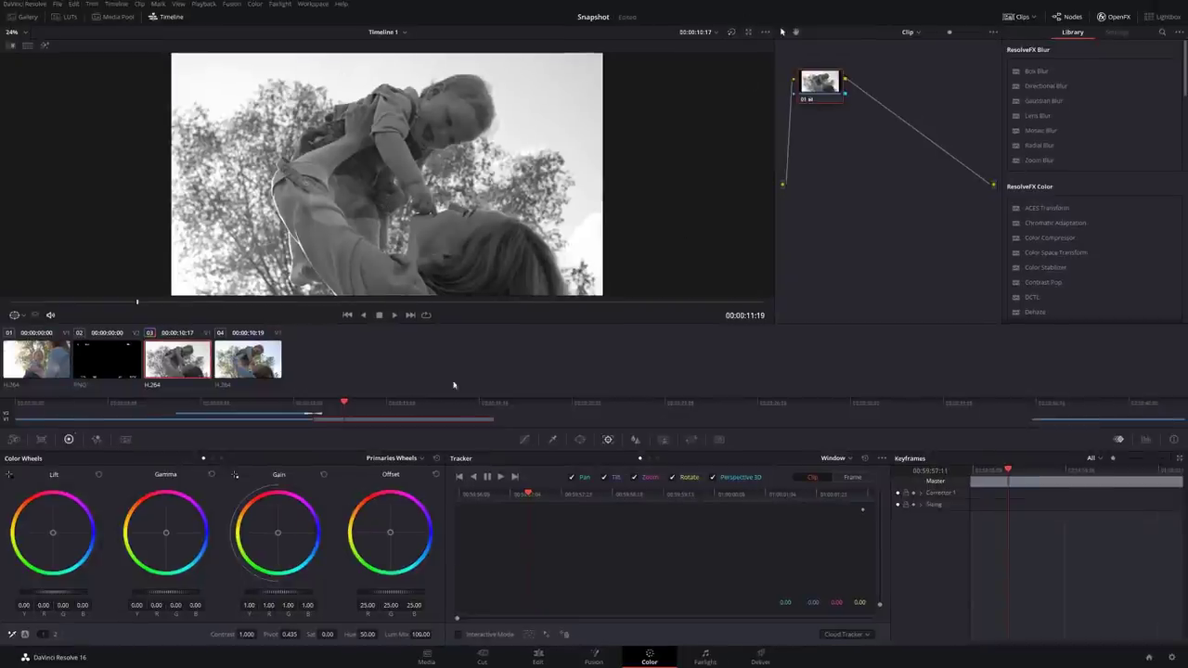
# Back on the Edit page, play the Snapshot timeline from 10:08 to check the black-and-white freeze.
pyautogui.click(543, 660)
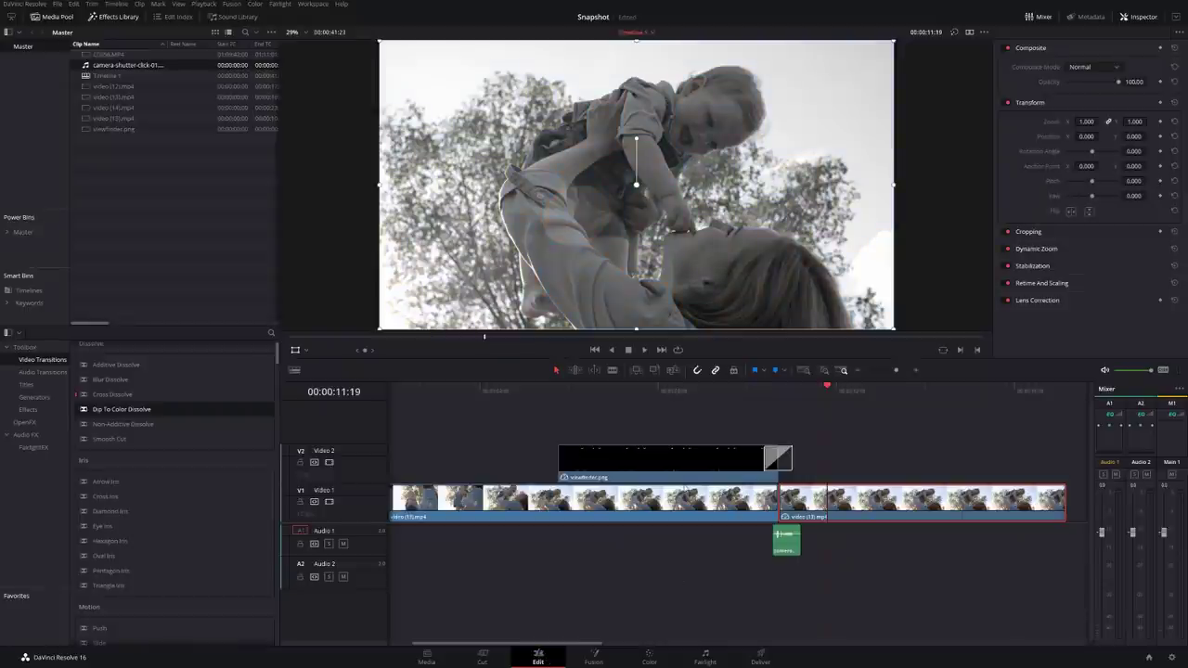
pyautogui.click(718, 391)
pyautogui.press('space')
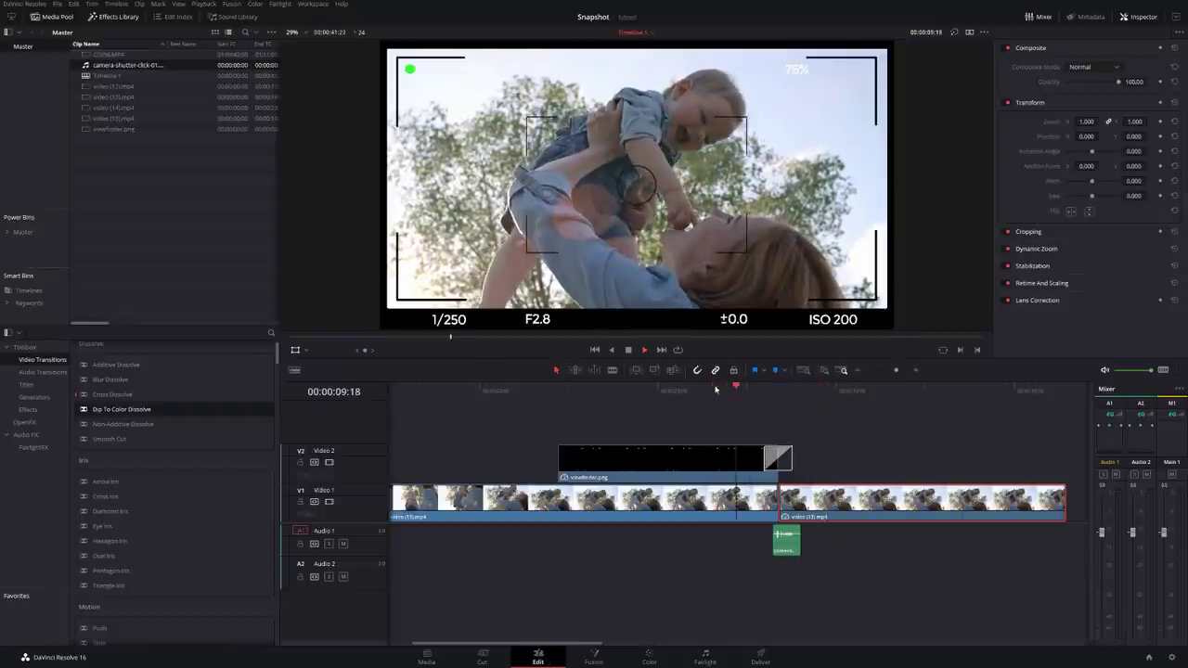